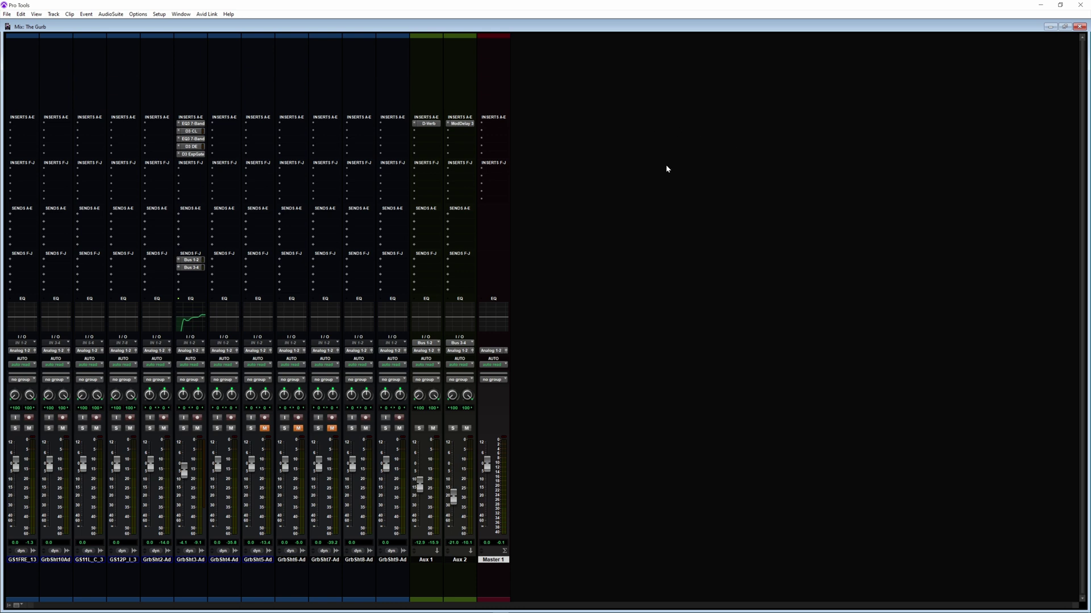
Insert the stereo multichannel Ozone 11 plug-in in the first insert slot of Master 1, placing its window beside the mixer channels.
left_click(482, 126)
mouse_move(541, 151)
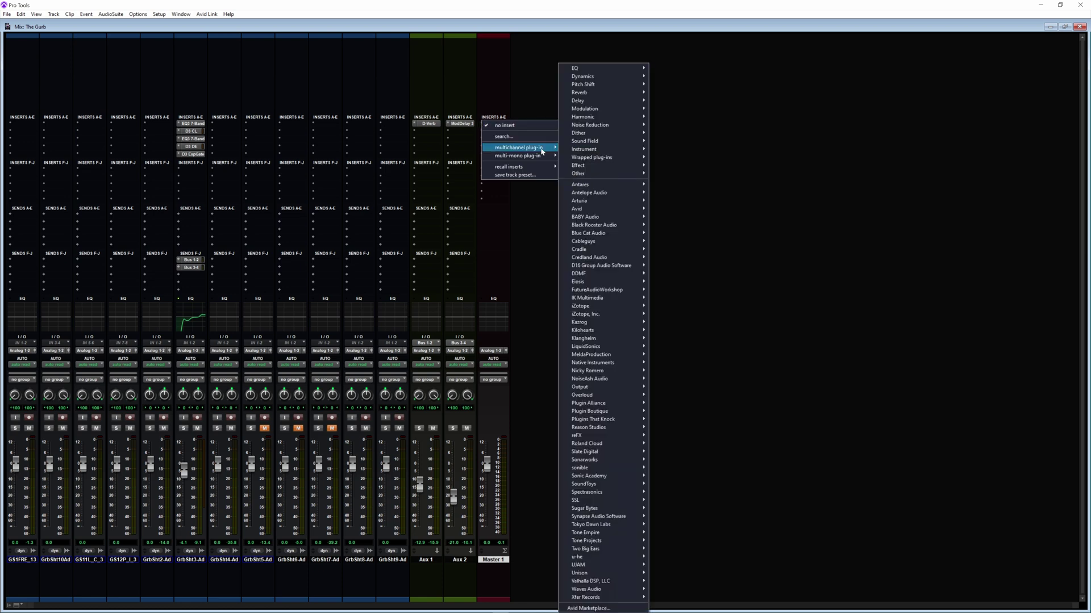
mouse_move(587, 308)
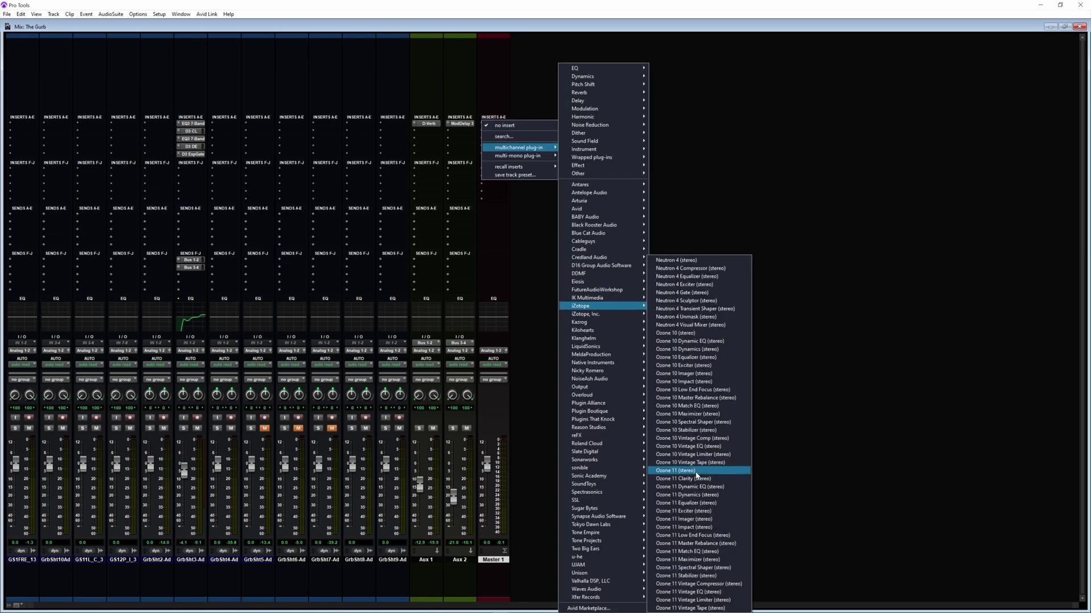
left_click(697, 471)
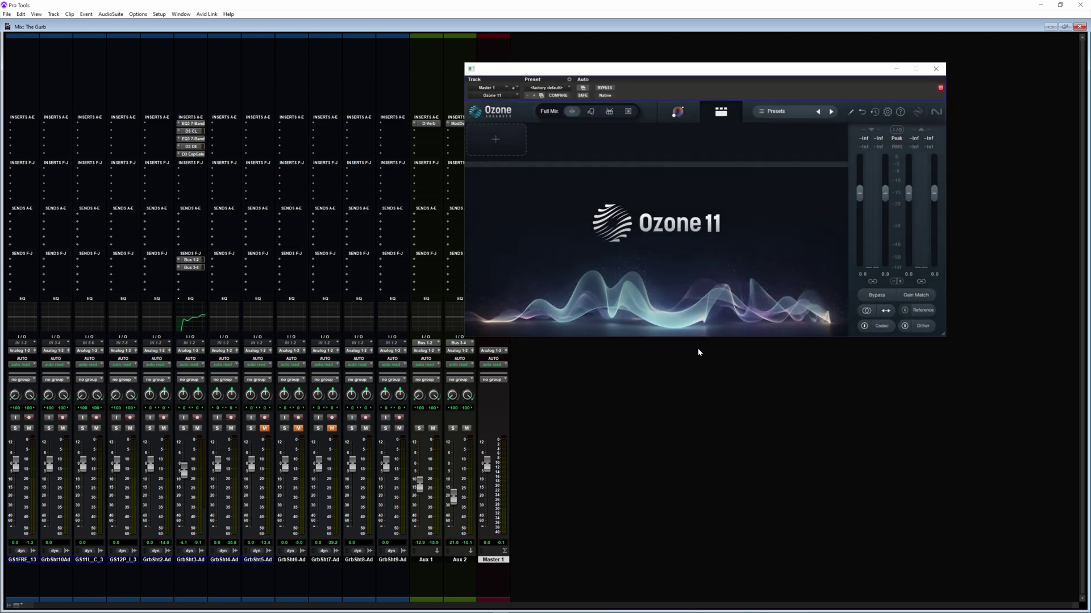
left_click_drag(686, 71, 735, 45)
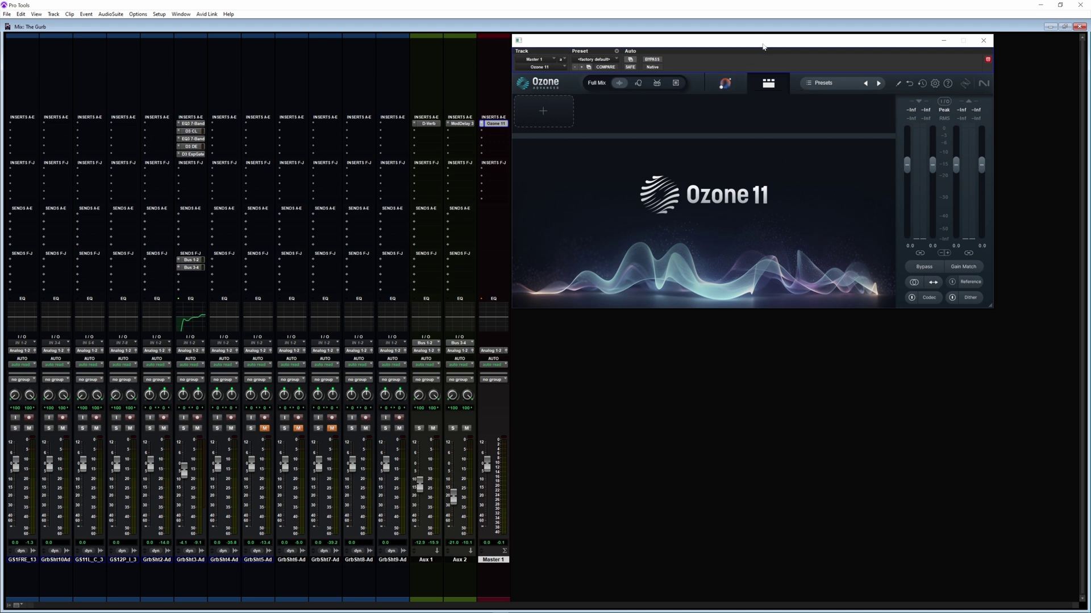
Play the session and run Ozone's Master Assistant on the mix to generate a mastering chain.
key("space")
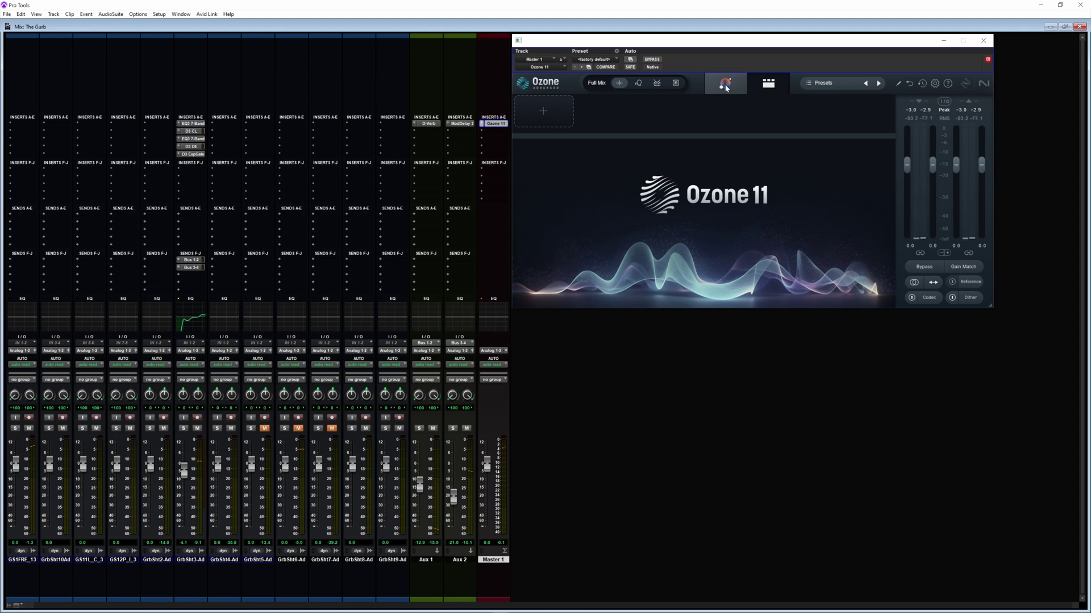
left_click(726, 85)
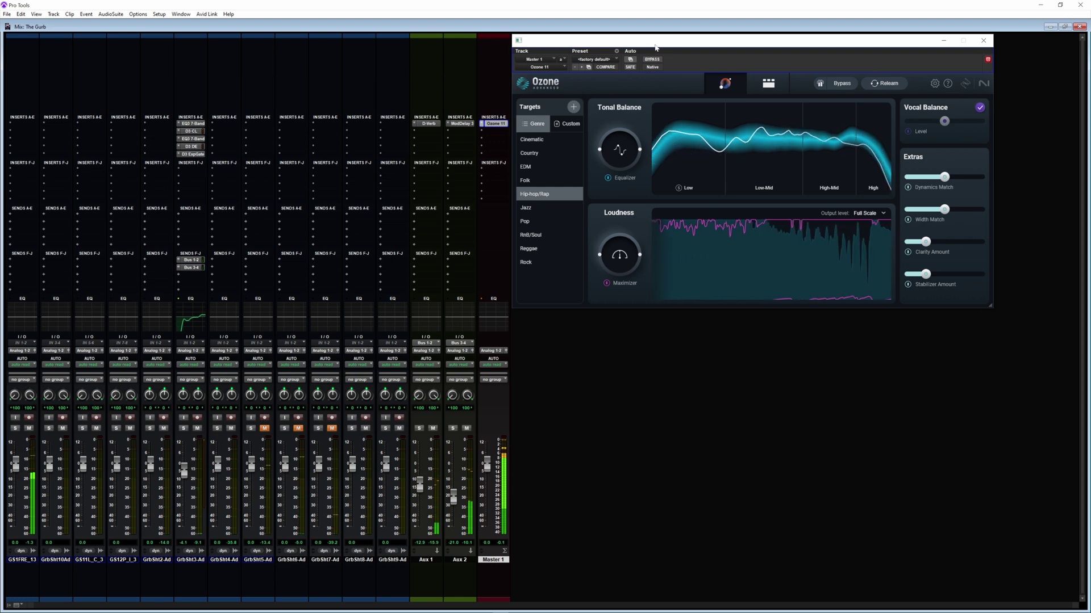
mouse_move(680, 44)
left_mouse_down()
mouse_move(709, 47)
mouse_move(687, 41)
left_mouse_up()
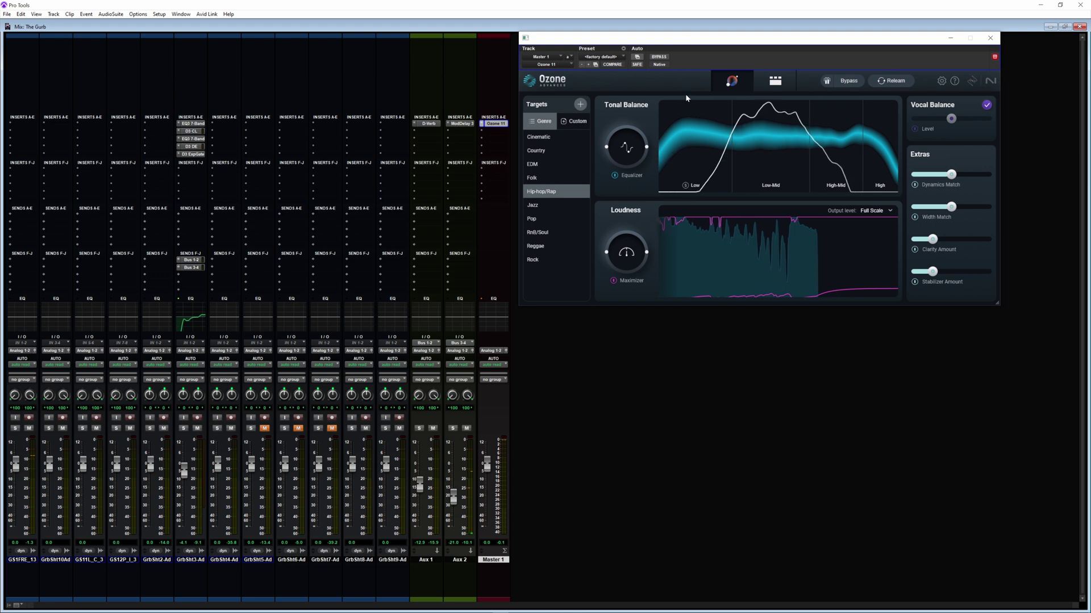
Open the detailed module chain and try Mid/Side processing on Equalizer 1, returning it to Stereo.
left_click(774, 82)
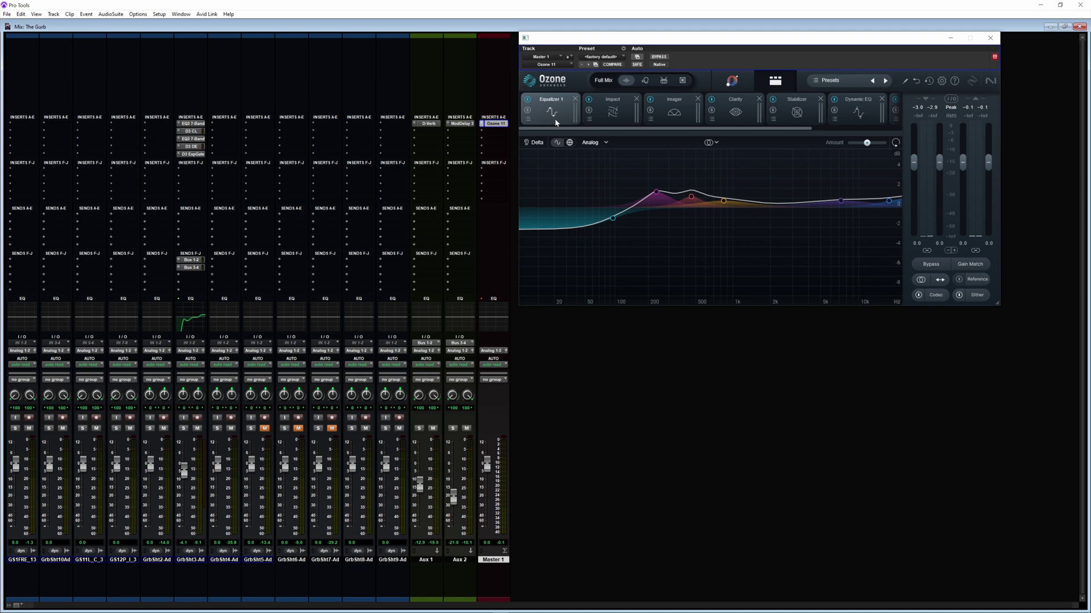
left_click(716, 144)
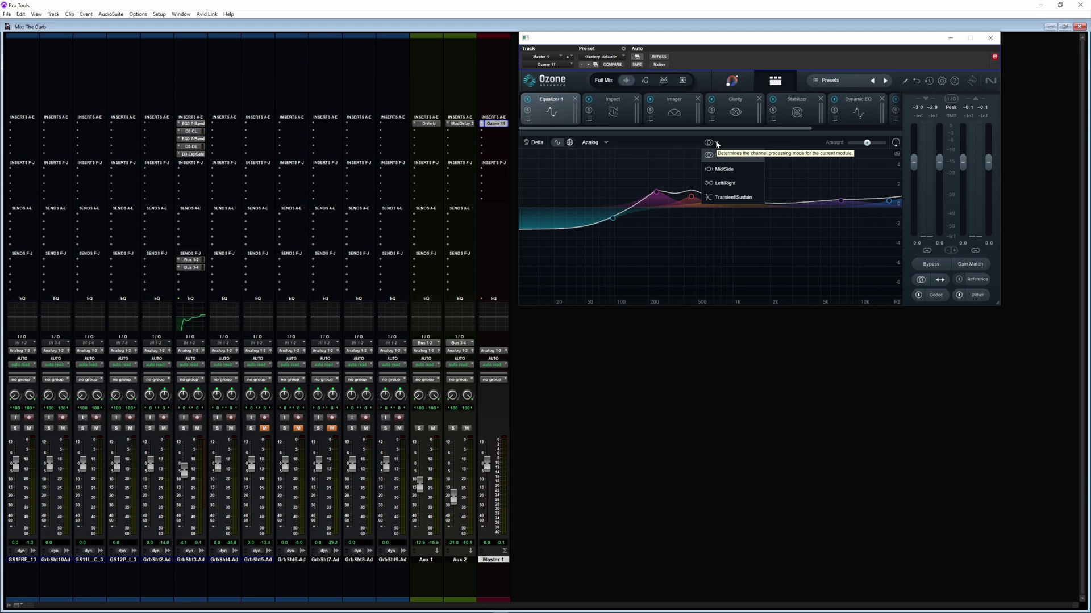
left_click(723, 169)
left_click(716, 144)
left_click(721, 160)
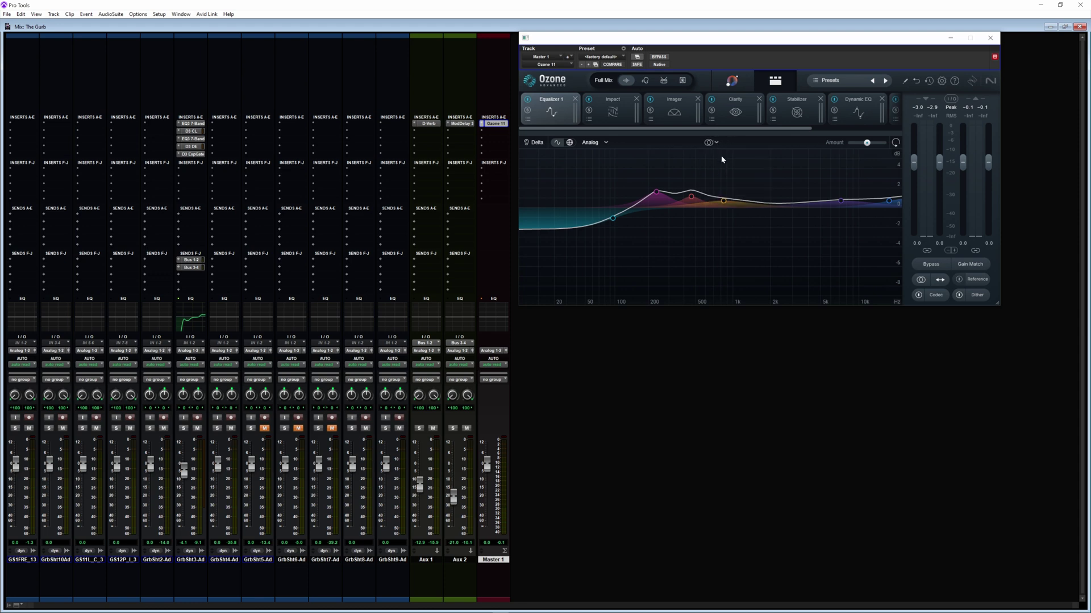
Examine the Impact and Imager modules' settings and meter activity during playback.
left_click(615, 113)
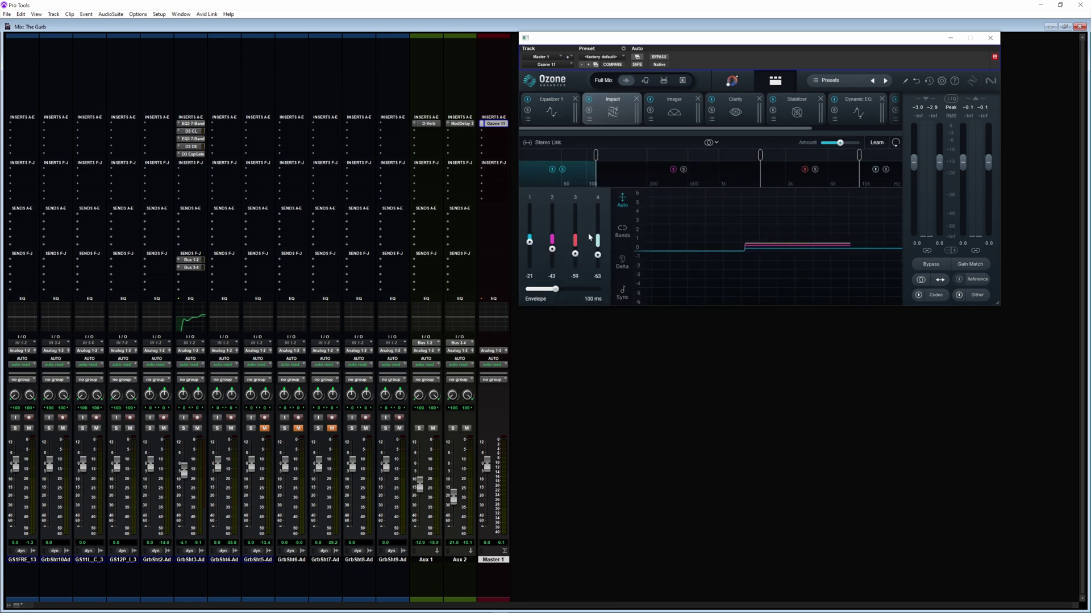
key("space")
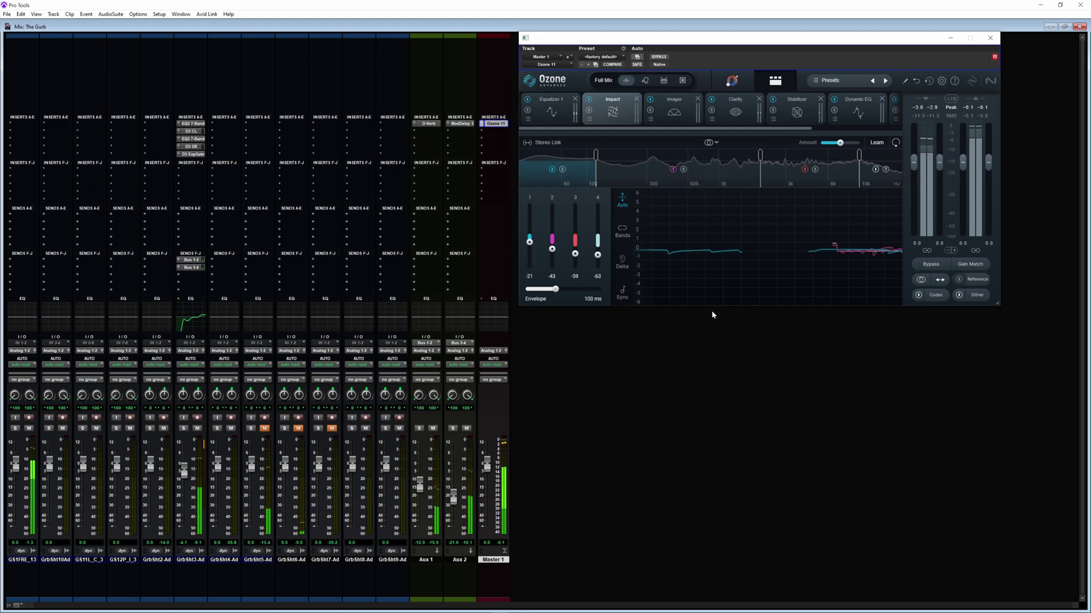
left_click(673, 110)
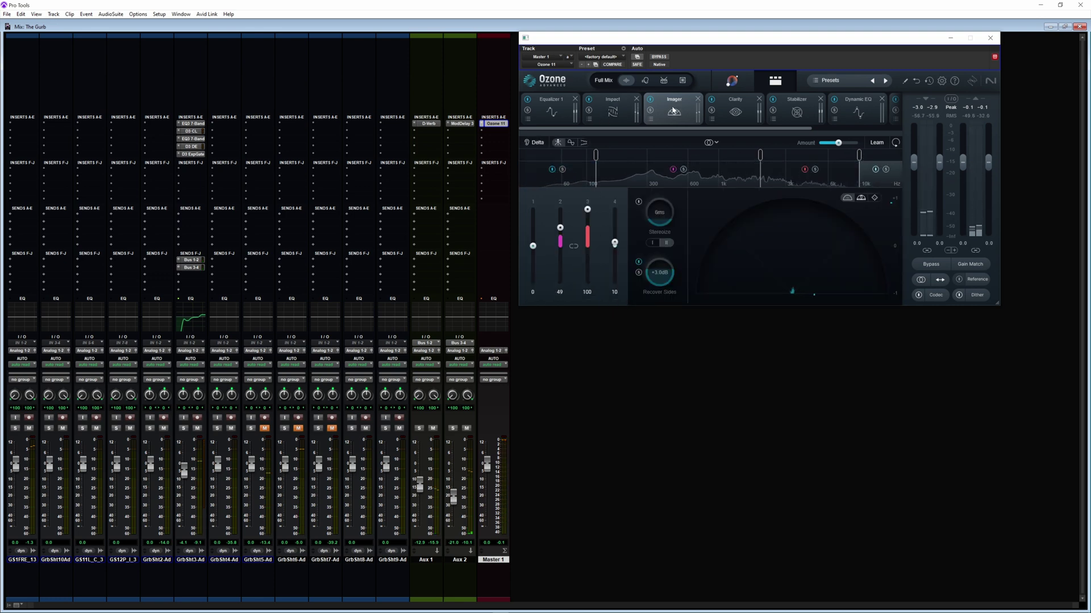
key("space")
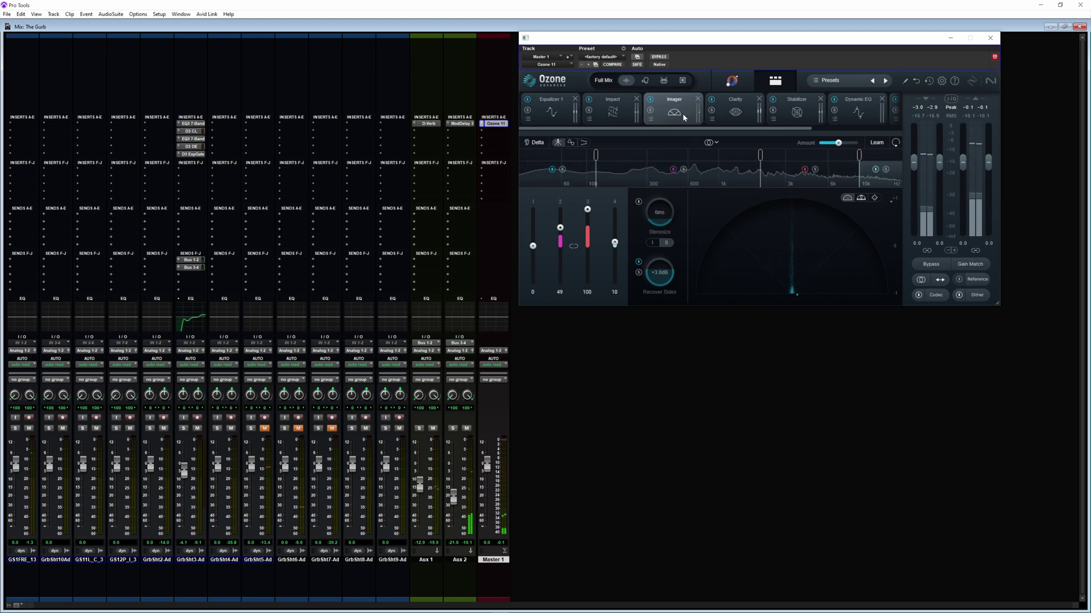
Audition the Clarity module during playback, trying Mid/Side channel processing and returning it to Stereo.
left_click(731, 106)
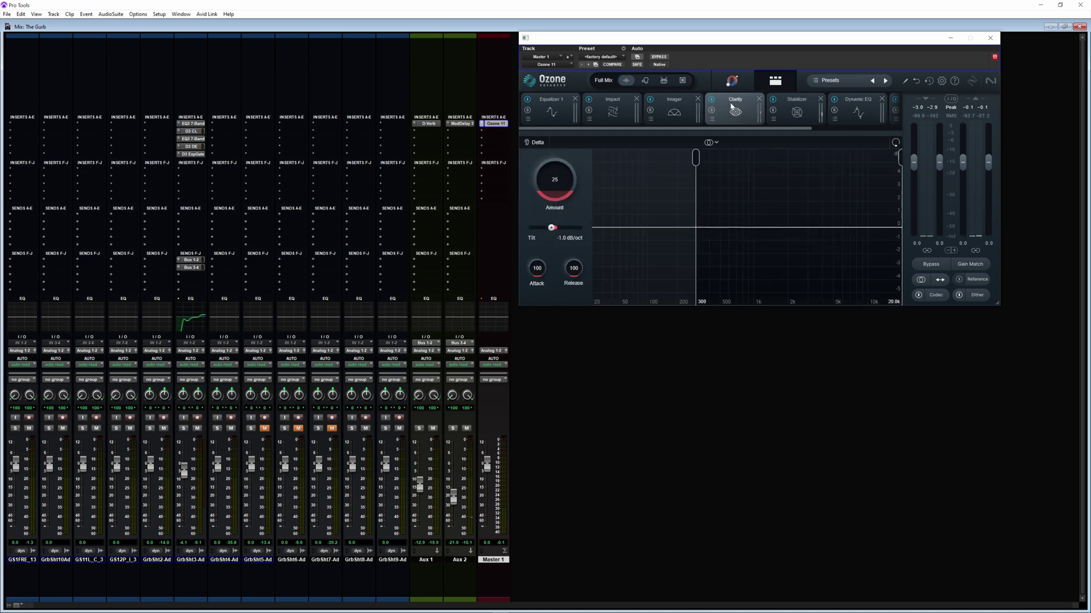
left_click(717, 141)
key("space")
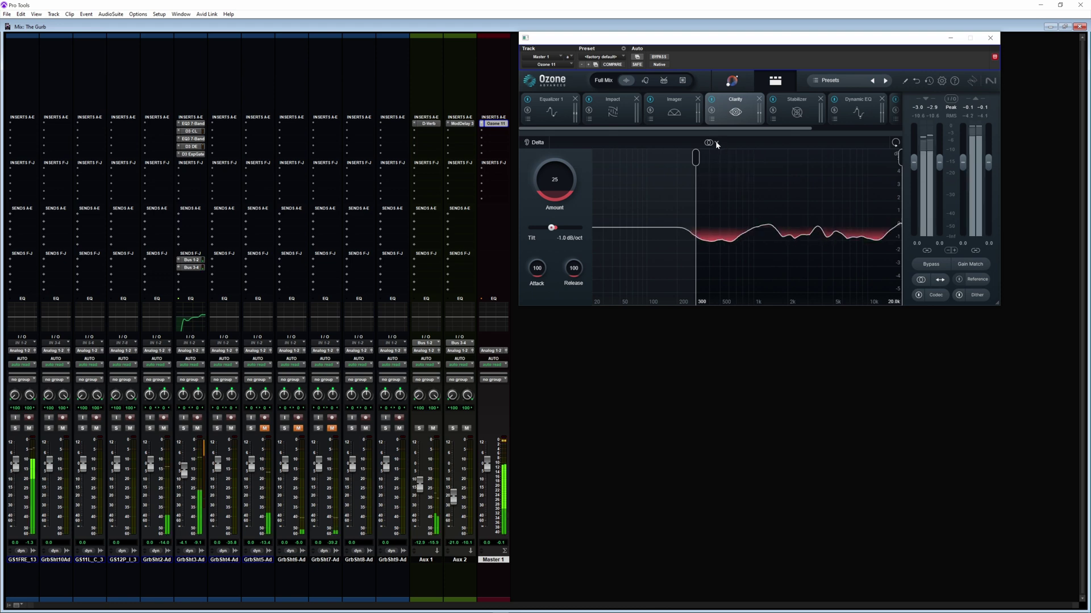
left_click(716, 143)
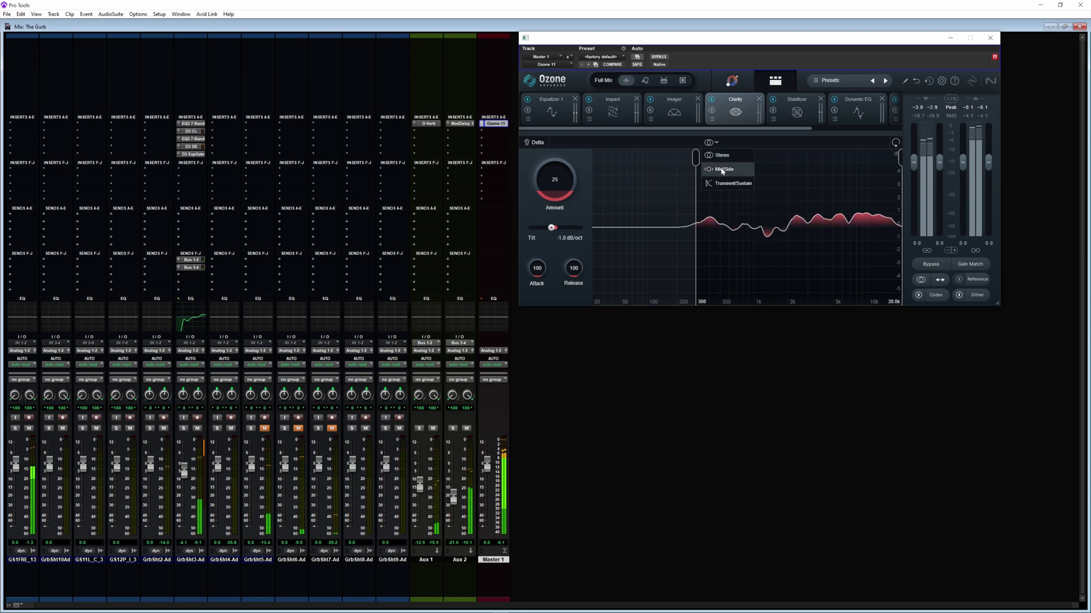
left_click(722, 168)
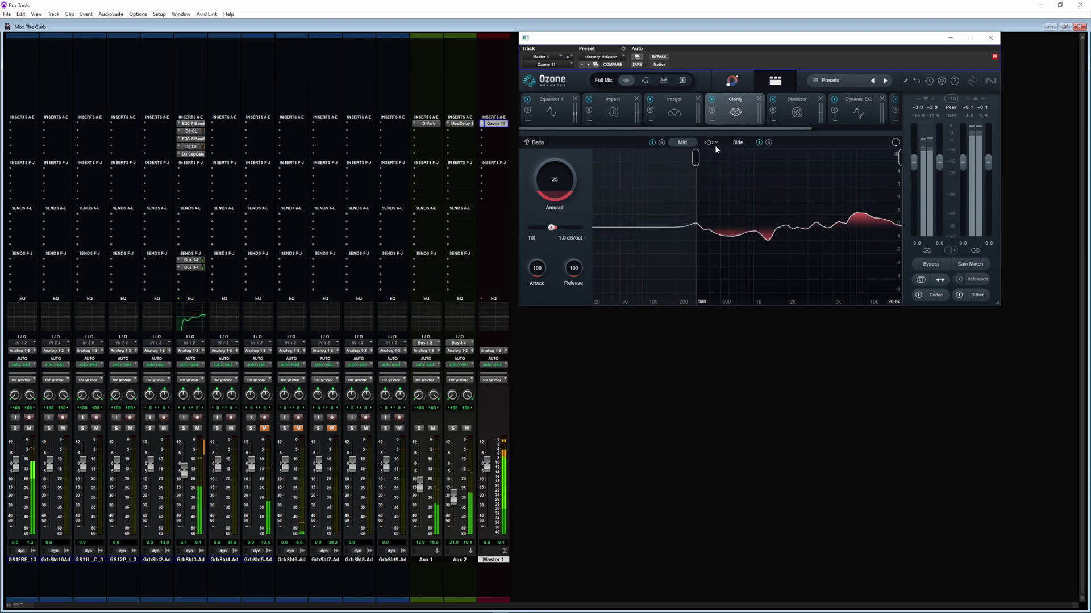
left_click(711, 142)
left_click(724, 160)
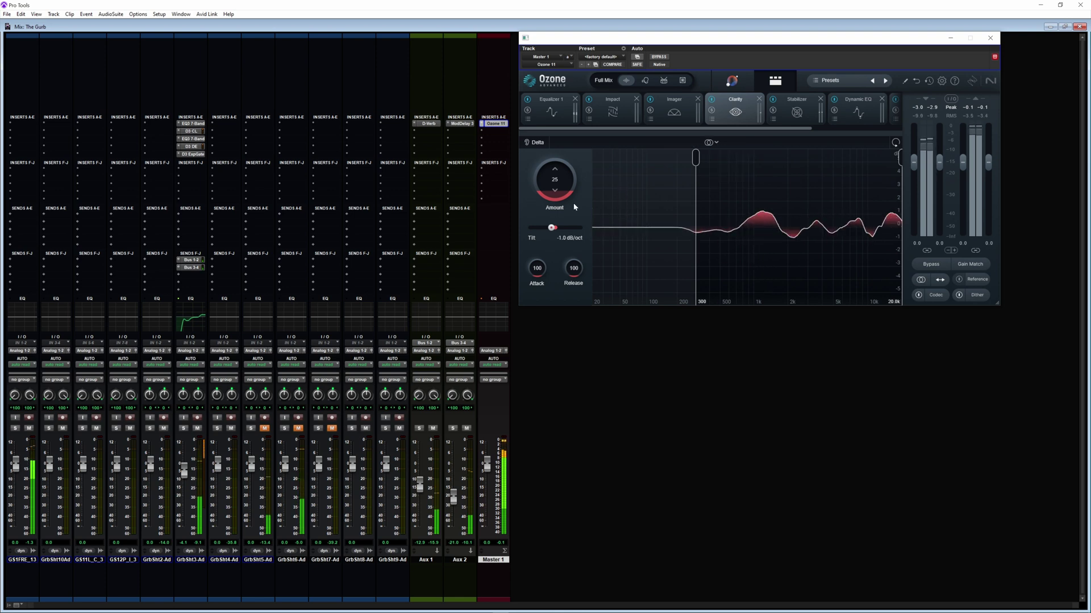
Audition a stronger Clarity amount by raising it to 61%, and bring it back to 25%.
scroll(565, 185, "up", 6)
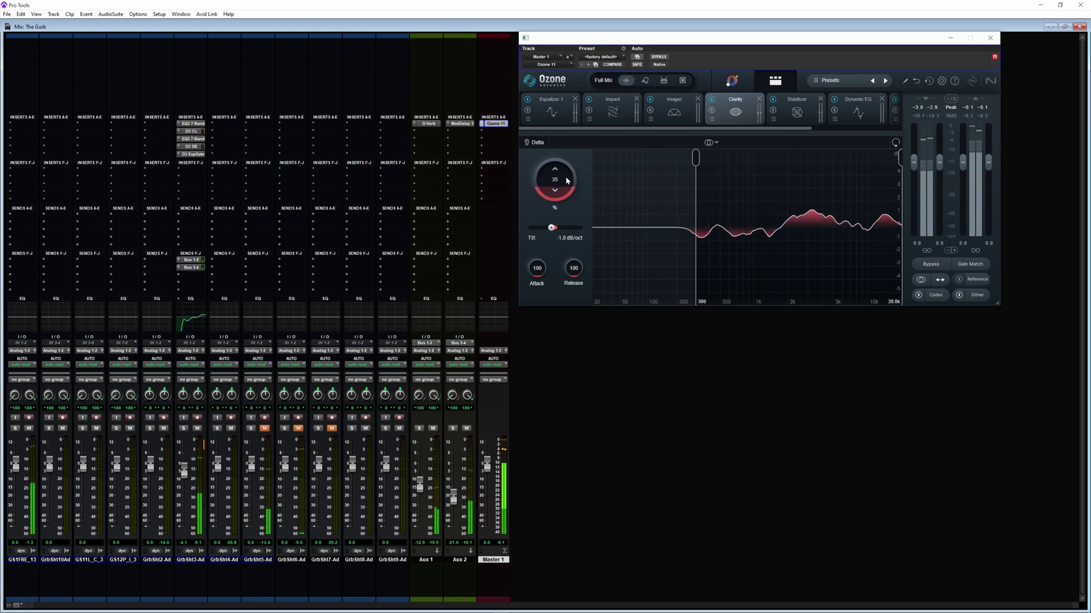
scroll(565, 185, "up", 20)
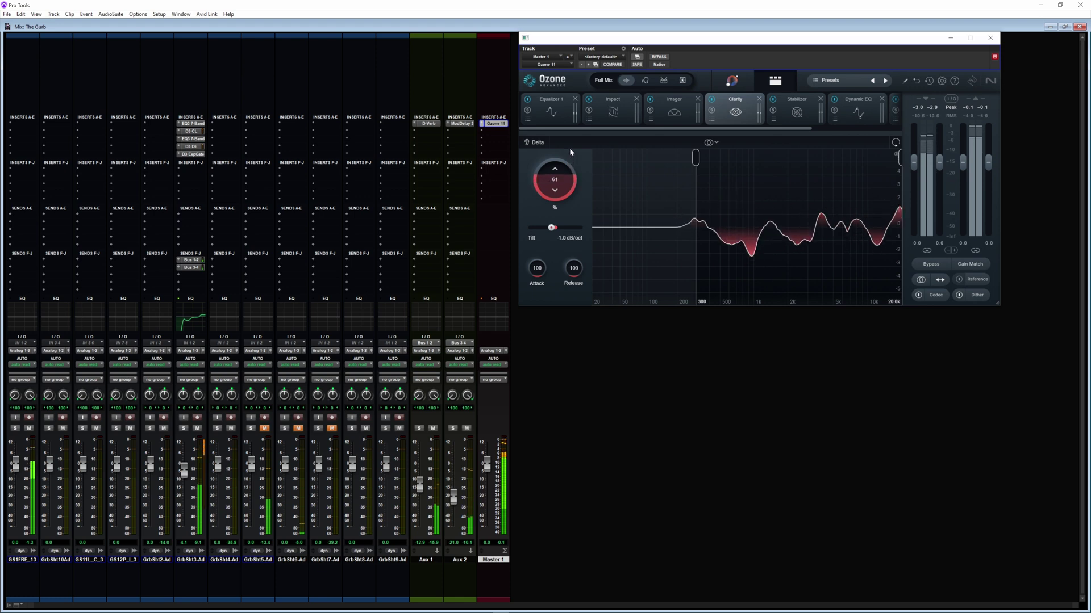
scroll(567, 179, "down", 20)
scroll(568, 180, "down", 6)
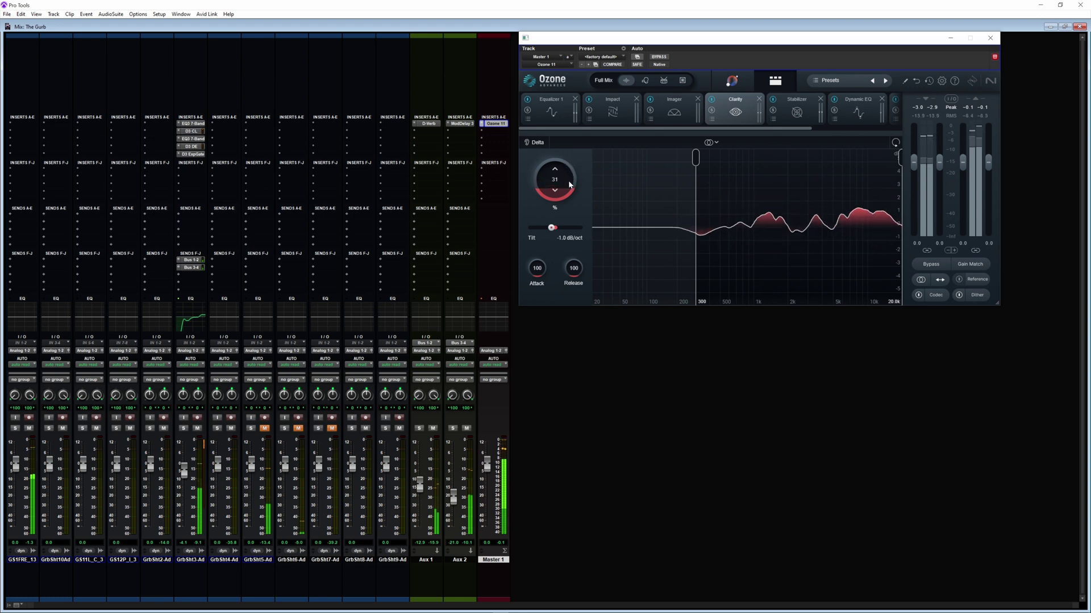
scroll(568, 182, "down", 2)
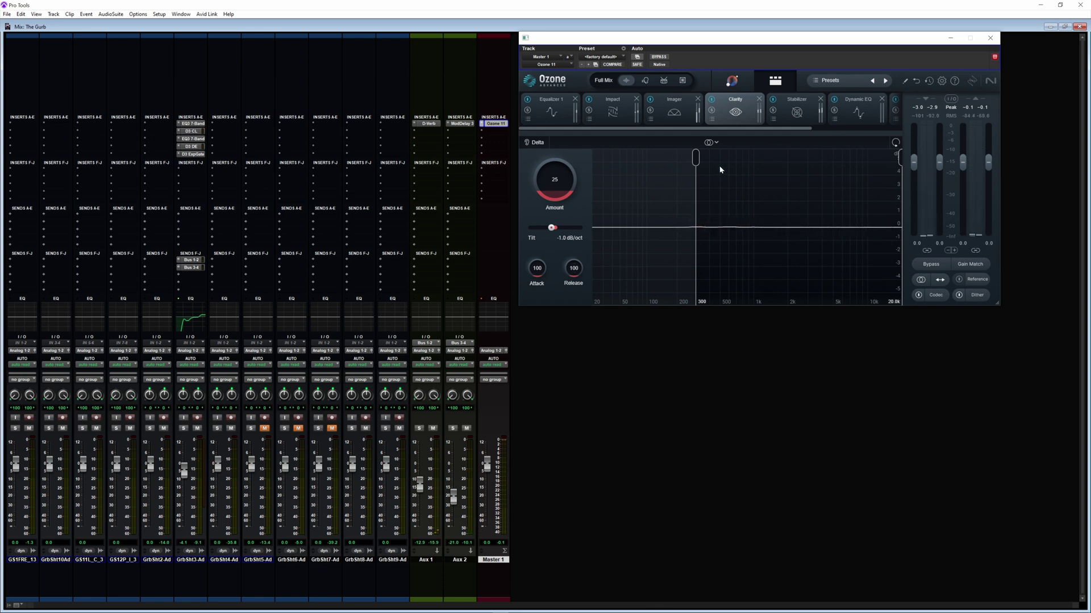
Audition the Stabilizer during playback by lowering its High and Mid bands to 0%, and restore both to 100%.
left_click(797, 112)
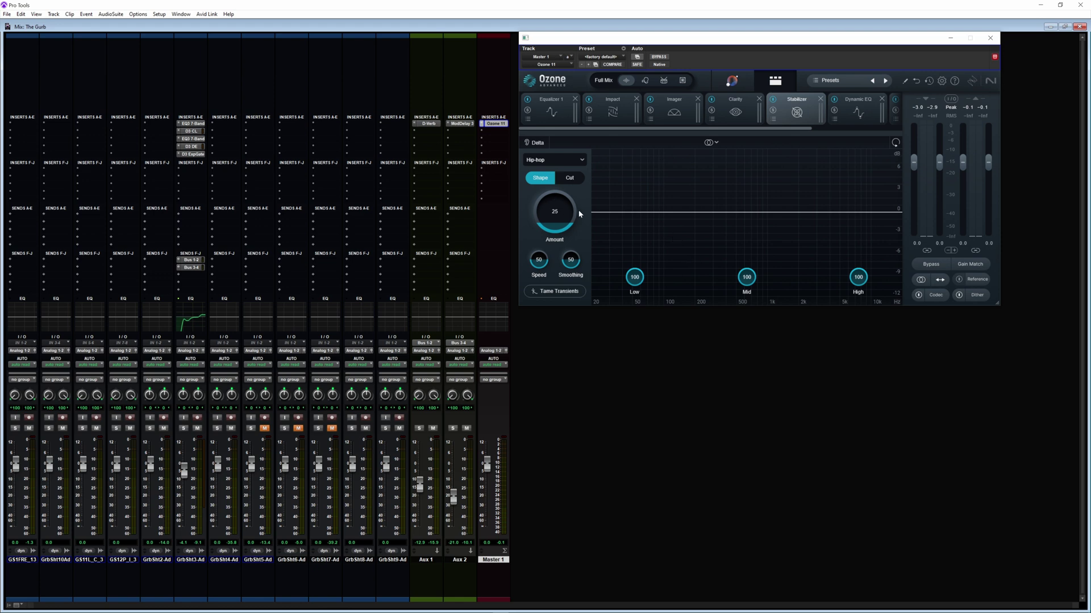
key("space")
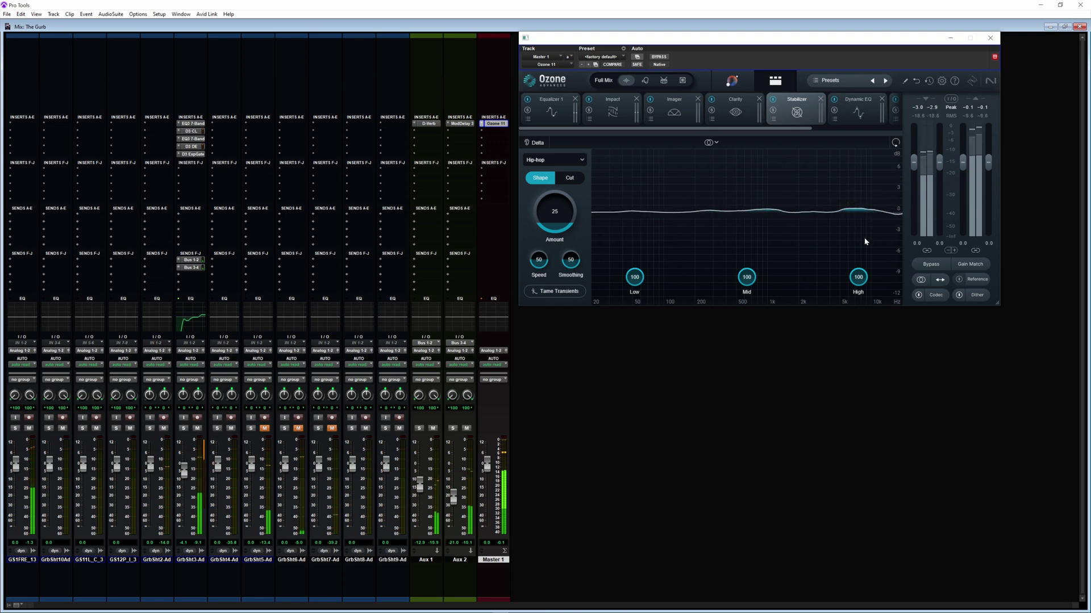
left_click_drag(858, 277, 886, 482)
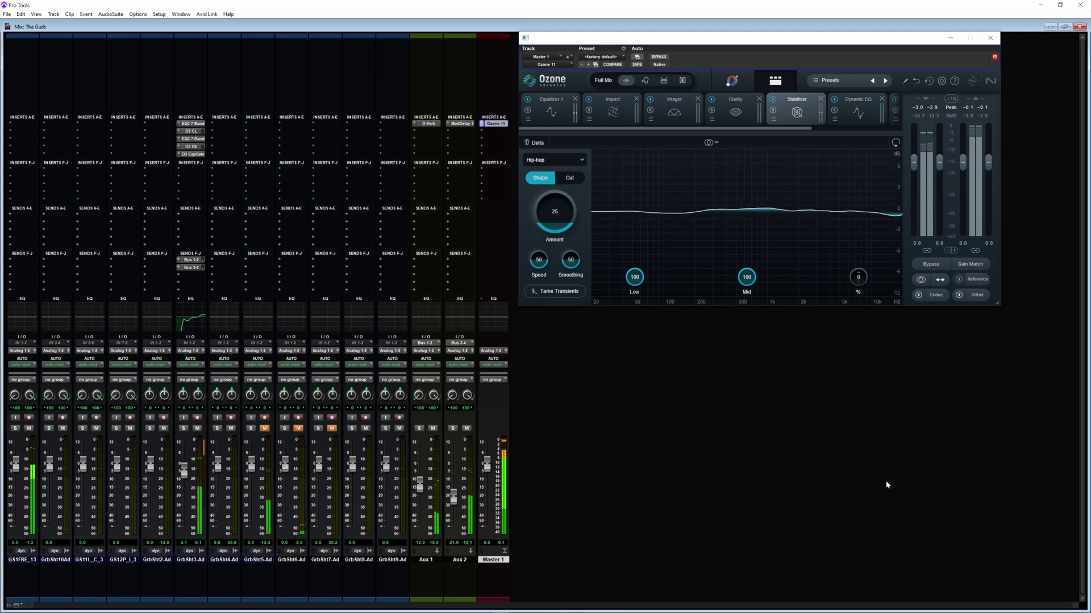
left_click_drag(747, 278, 765, 377)
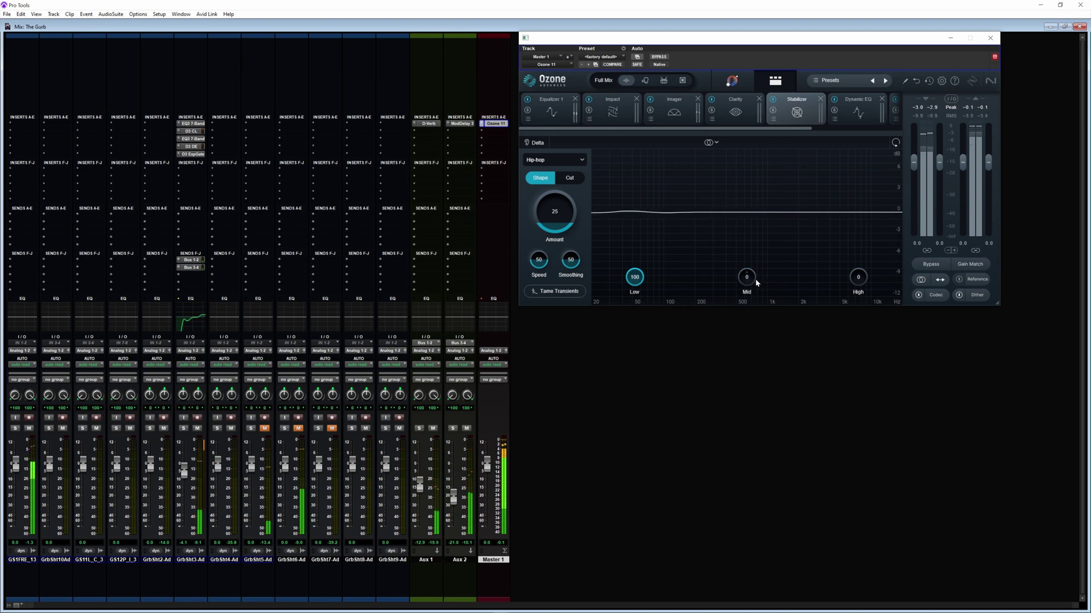
left_click_drag(753, 278, 820, 223)
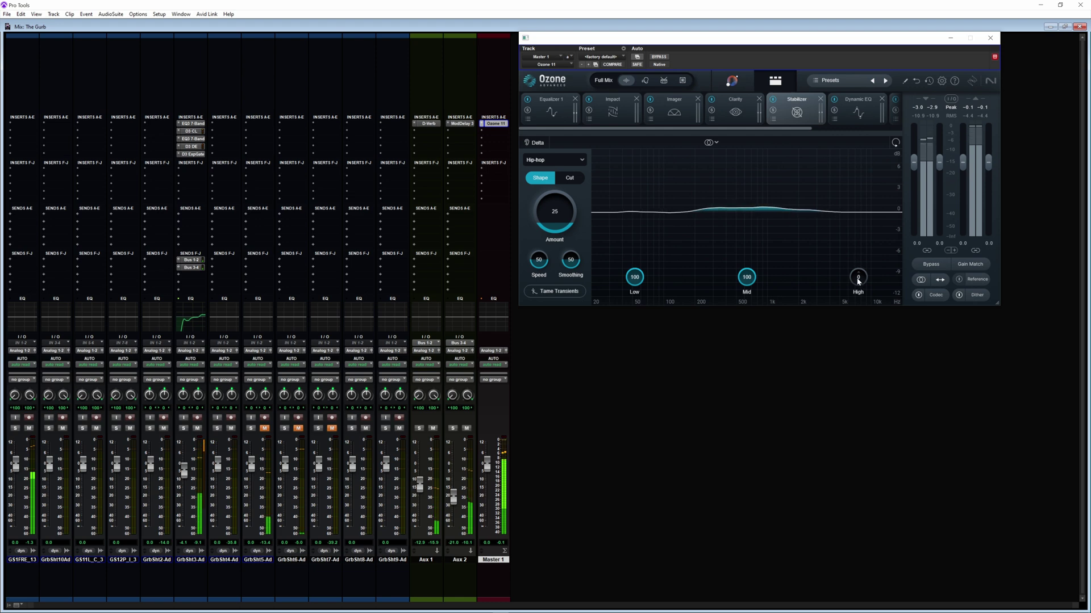
left_click_drag(858, 281, 881, 151)
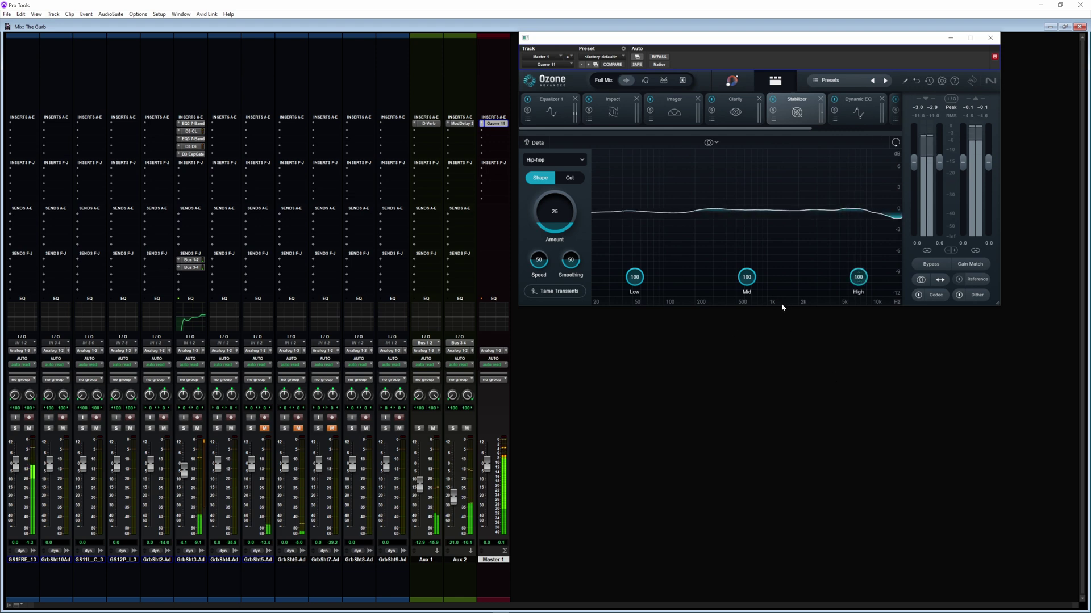
In the Dynamic EQ, move the Baxandall Treble band to about 10957 Hz and -2.9 dB gain during playback.
left_click_drag(801, 130, 854, 130)
left_click(789, 112)
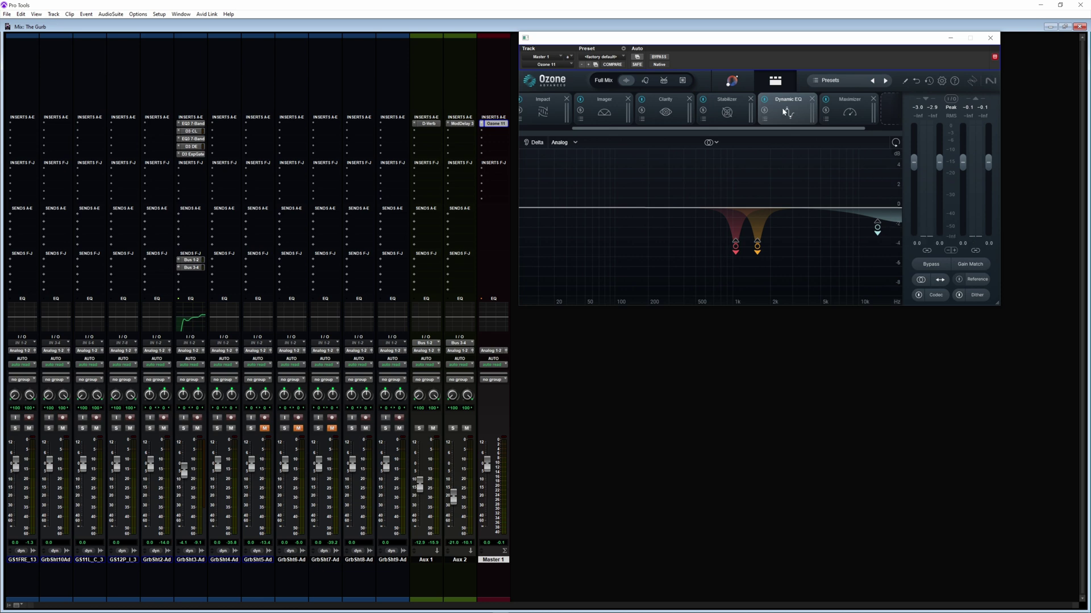
key("space")
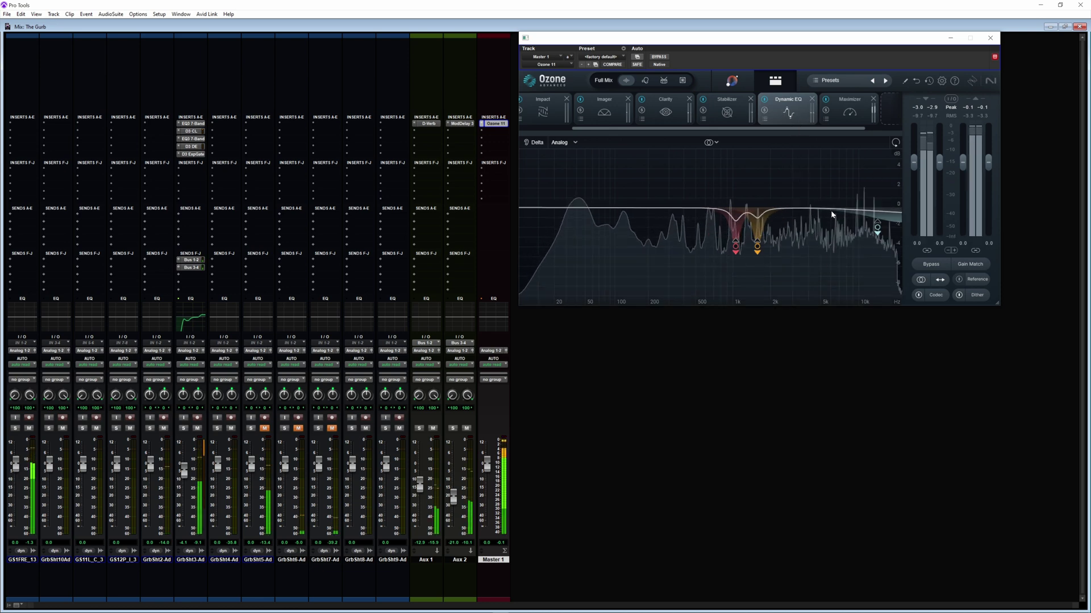
left_click(878, 228)
left_click_drag(878, 228, 864, 238)
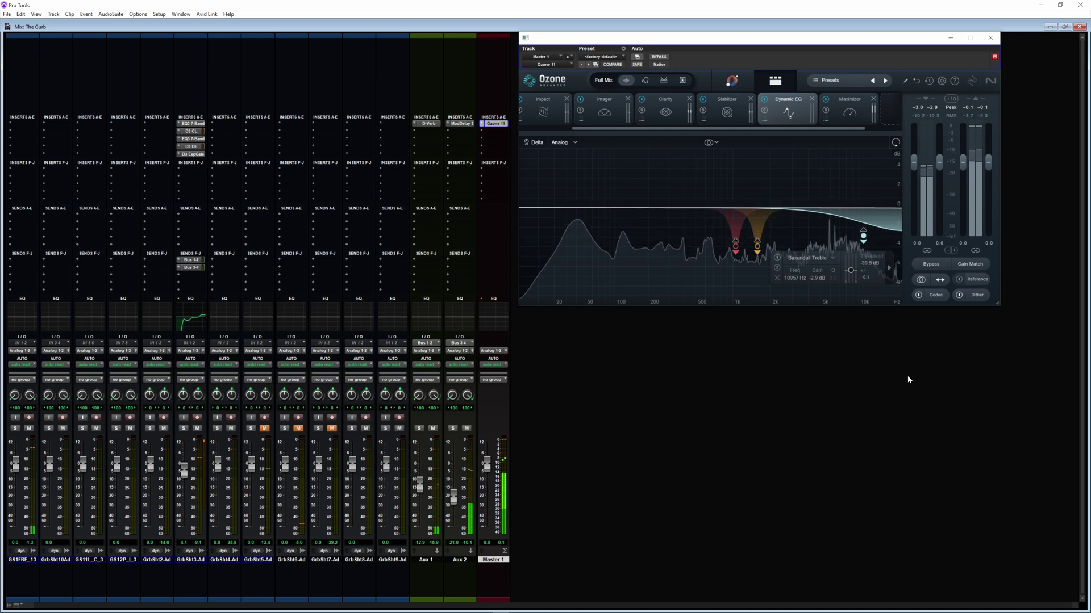
key("space")
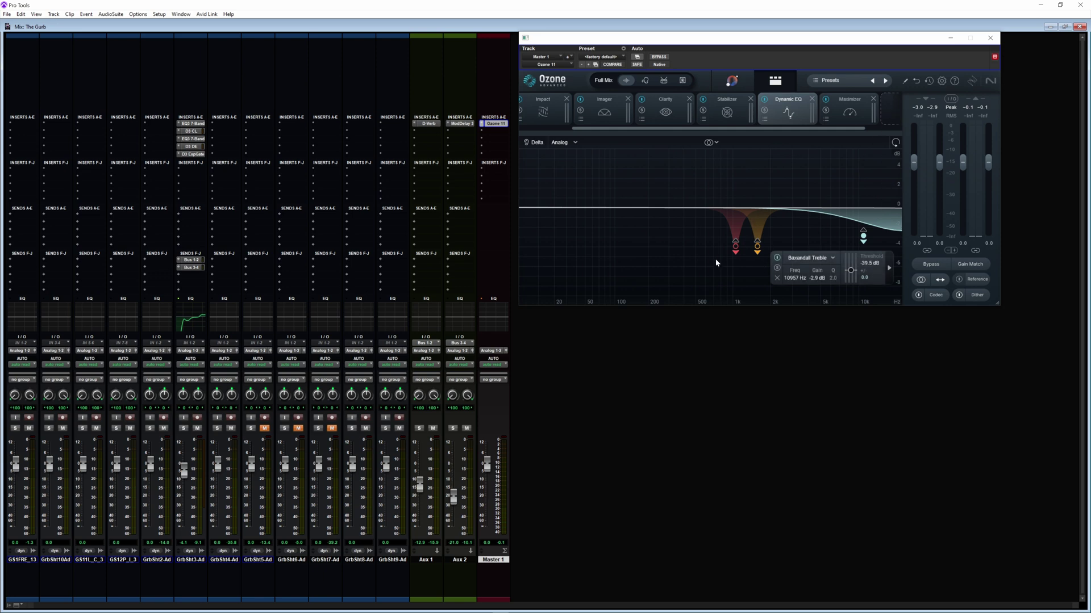
Examine the settings of the Dynamic EQ's lowest bell band and of the Maximizer module.
left_click(735, 246)
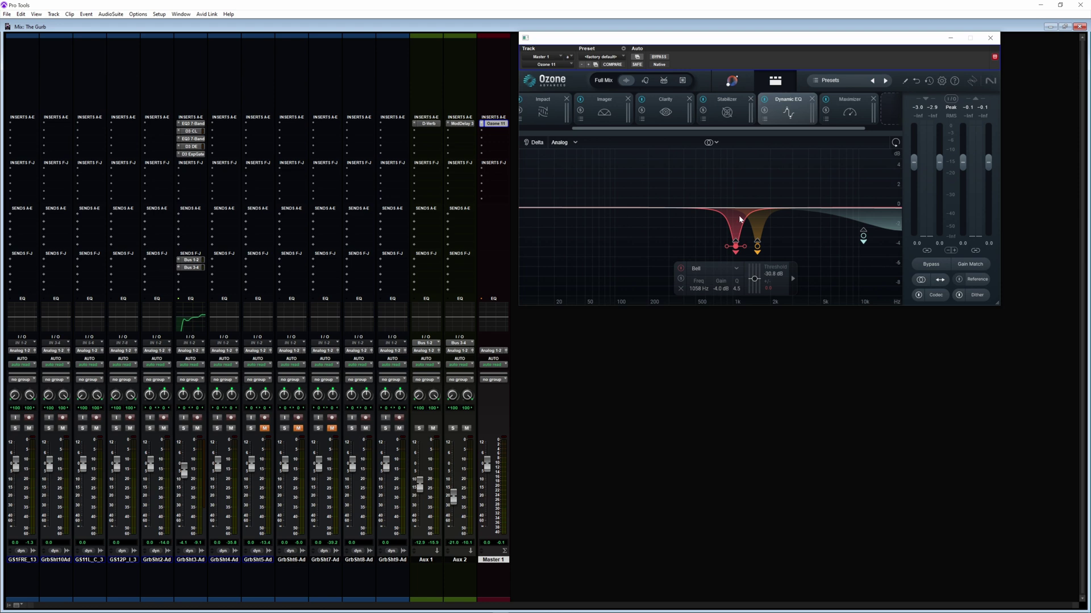
left_click(848, 113)
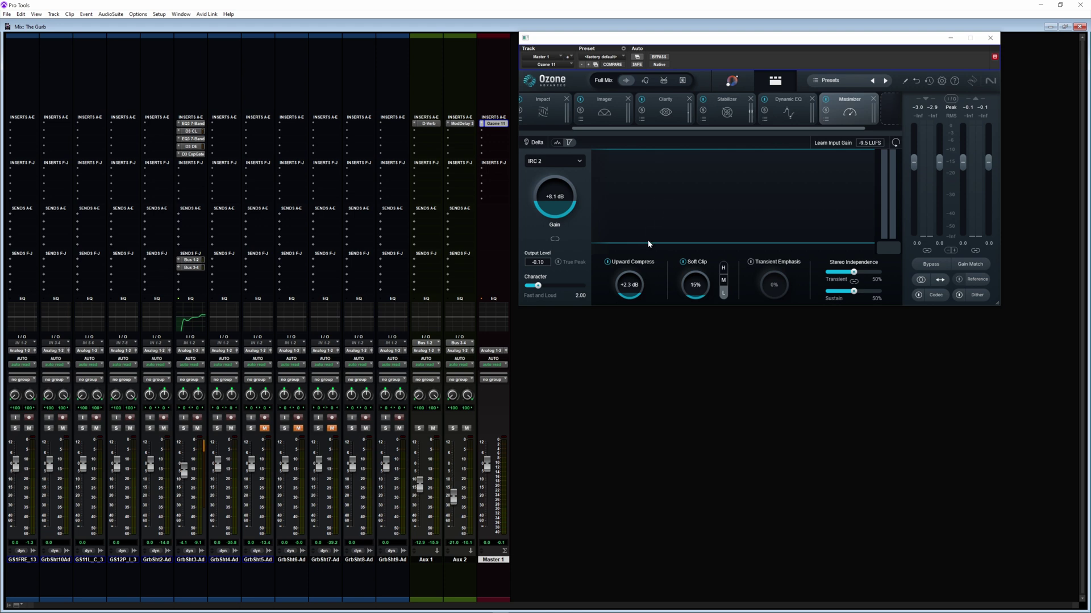
Set the Maximizer's Upward Compress amount to +2.0 dB while the mix plays.
key("space")
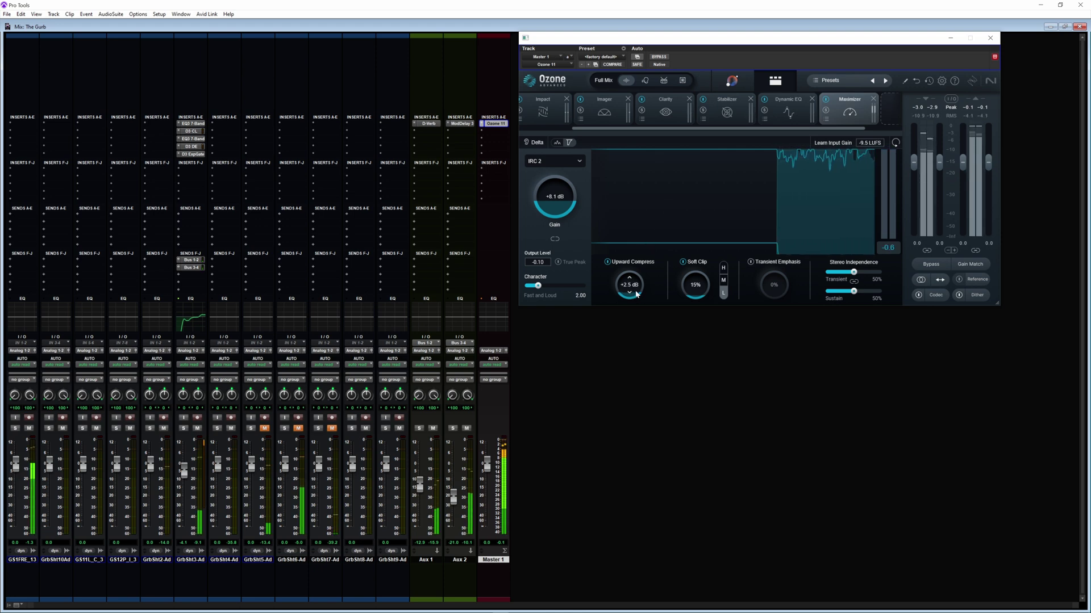
mouse_move(636, 293)
left_mouse_down()
mouse_move(629, 196)
mouse_move(639, 280)
mouse_move(653, 301)
left_mouse_up()
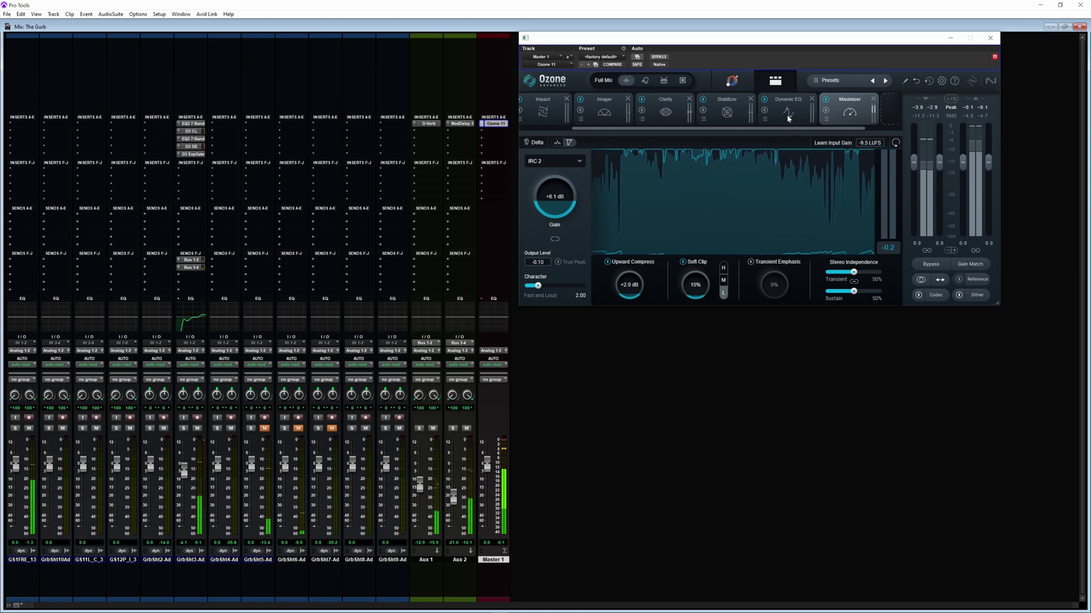
Examine the curve of the Equalizer 1 module and the settings of the Imager module, stopping playback.
left_click_drag(744, 128, 690, 128)
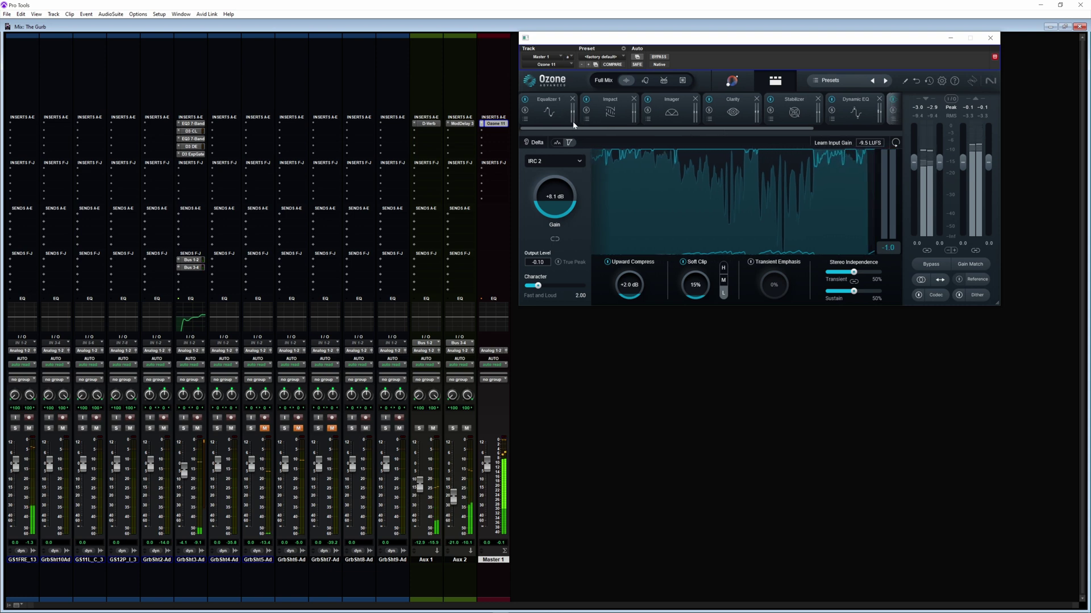
left_click(551, 110)
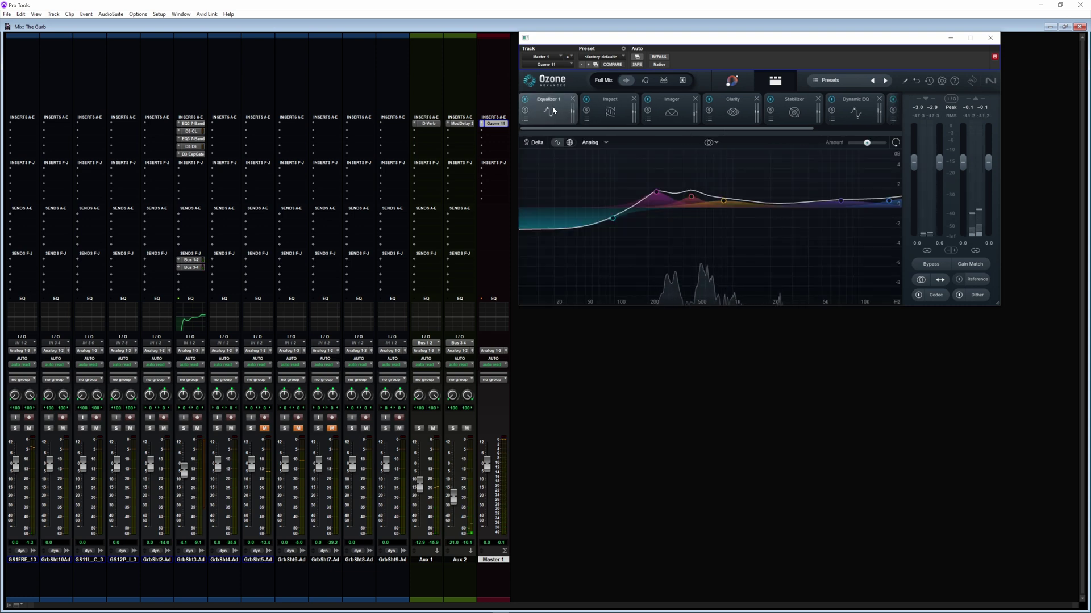
key("space")
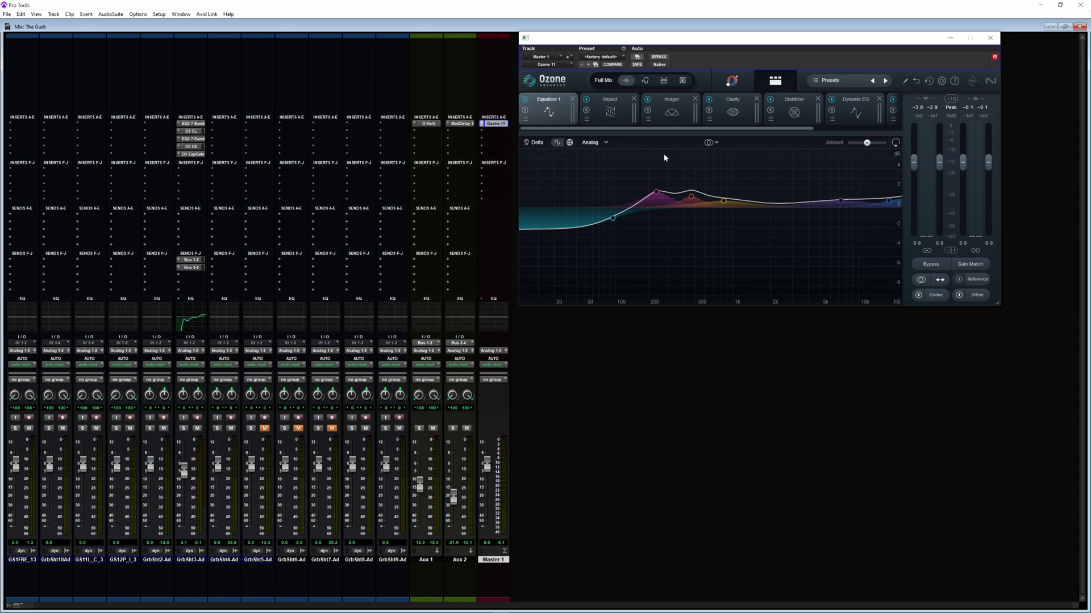
left_click(670, 110)
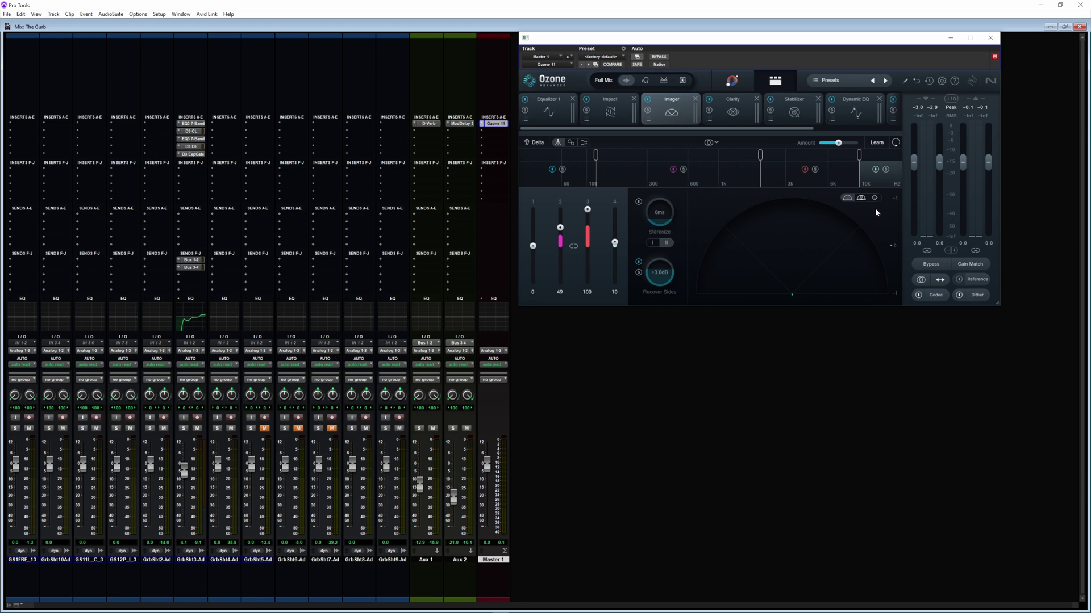
Insert the stereo Waves WLM Meter below Ozone 11 on the Master 1 track and move its window clear of the mixer.
left_click_drag(743, 38, 775, 39)
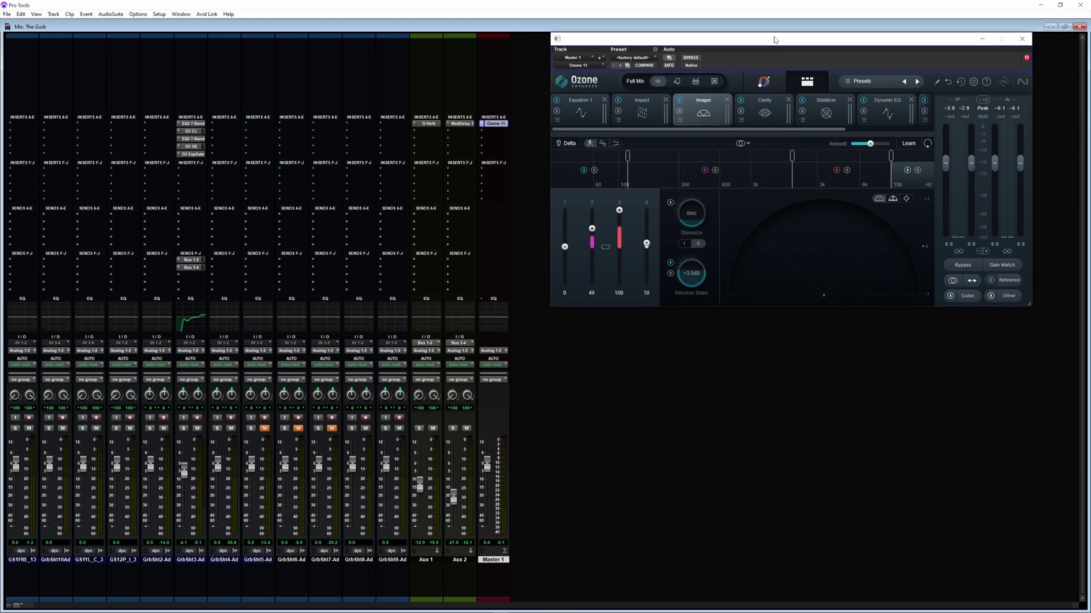
left_click(483, 132)
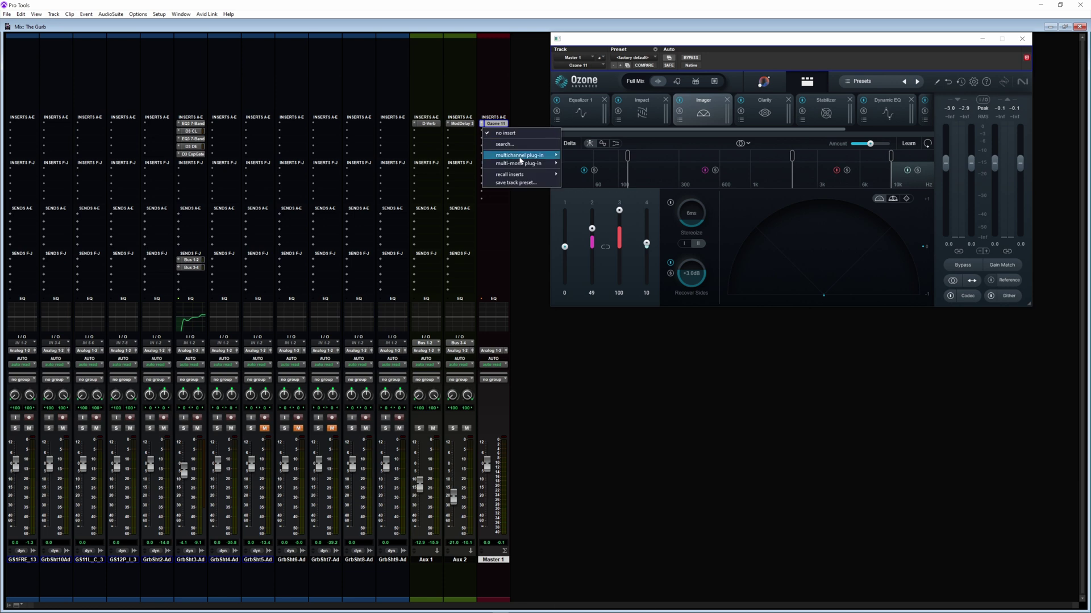
mouse_move(521, 155)
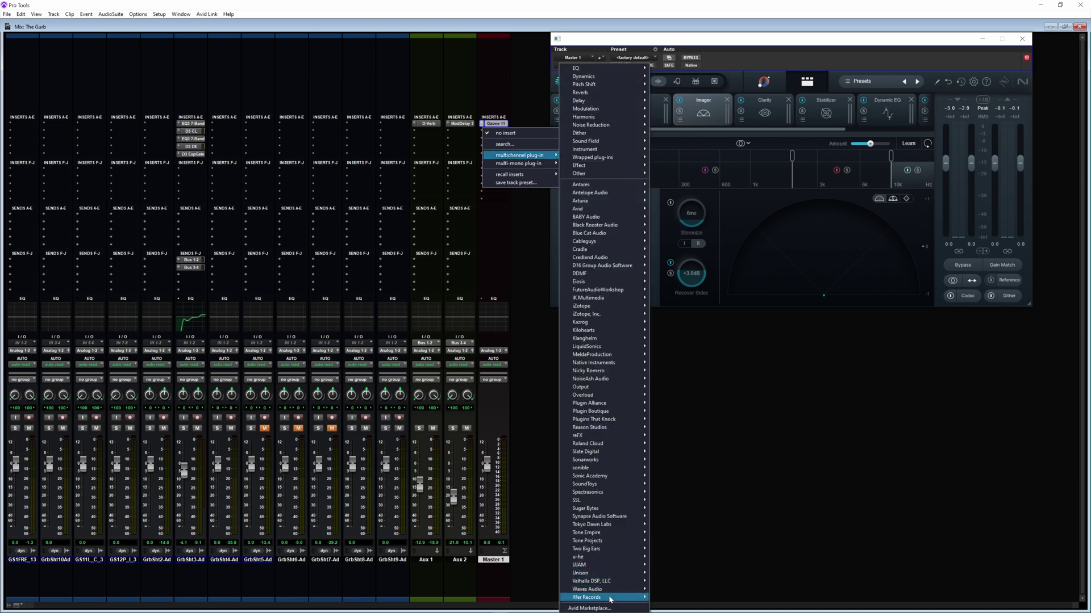
mouse_move(615, 592)
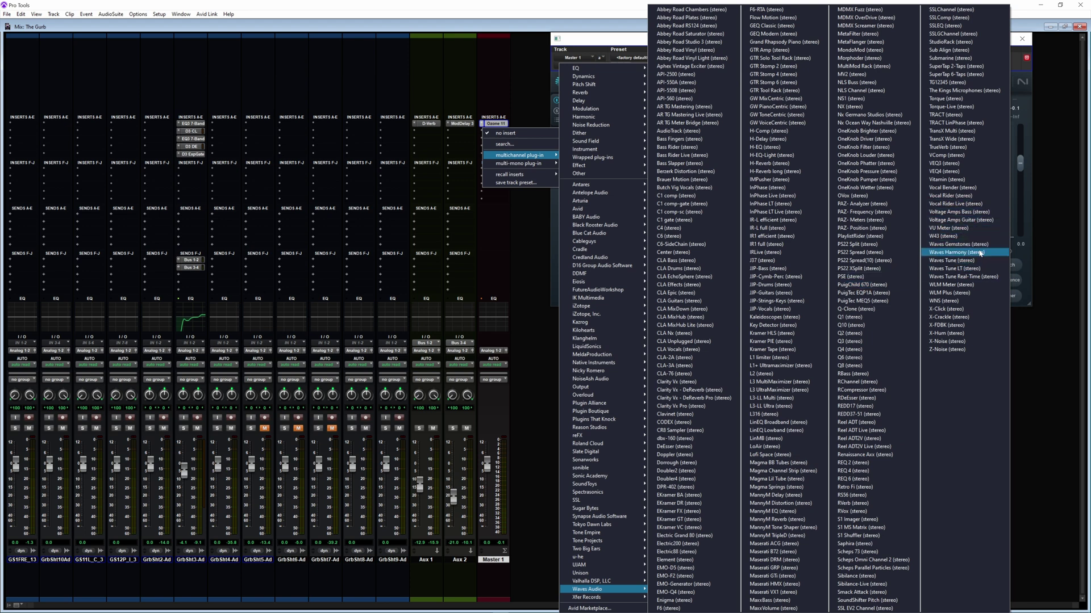
left_click(978, 284)
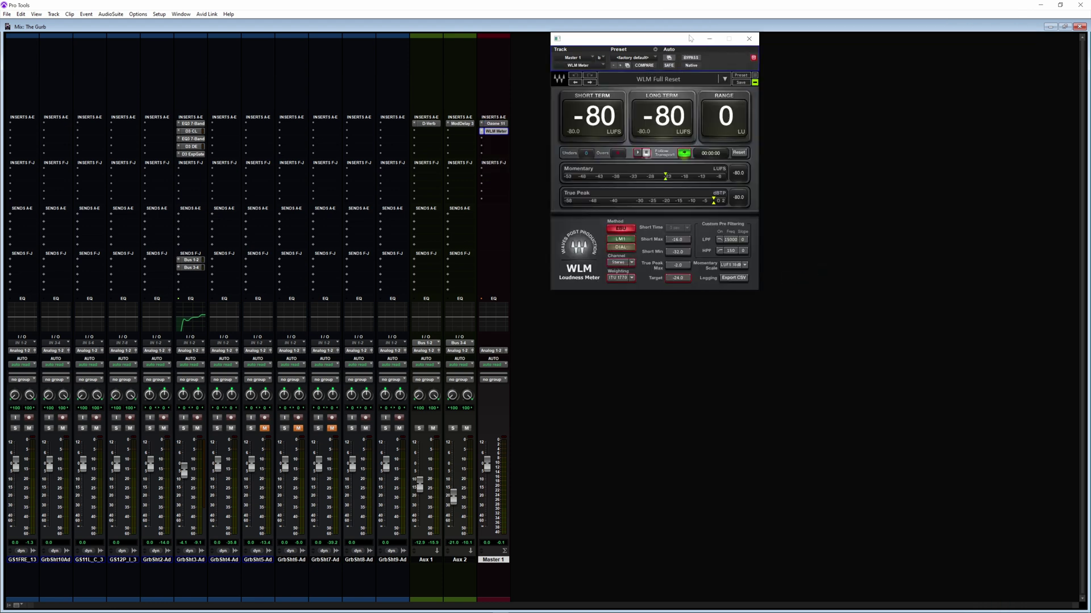
left_click_drag(690, 38, 859, 180)
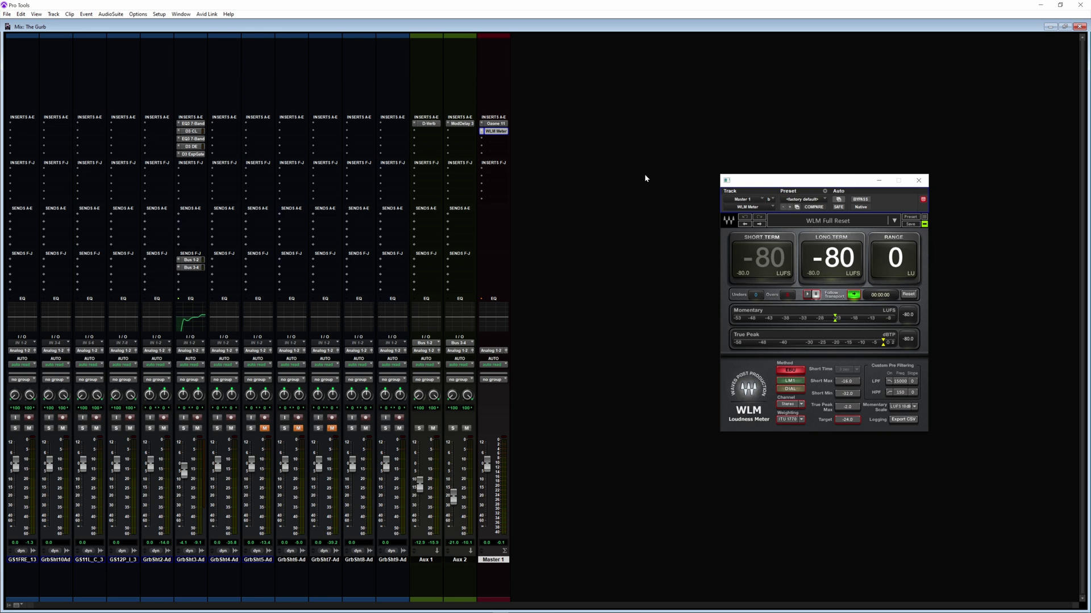
Set the WLM Meter's target to -9.0 and True Peak Max to 0.0, and turn Short Max and Short Min off.
mouse_move(847, 420)
left_mouse_down()
mouse_move(847, 437)
mouse_move(857, 411)
mouse_move(857, 434)
left_mouse_up()
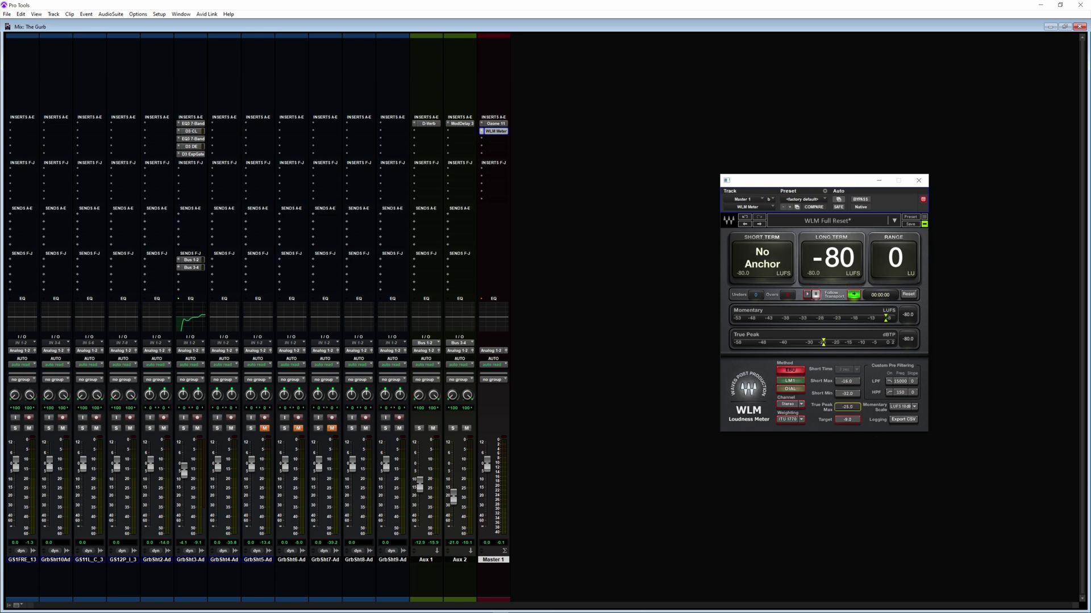
left_click_drag(846, 393, 847, 372)
left_click(847, 393)
left_click_drag(844, 178, 718, 88)
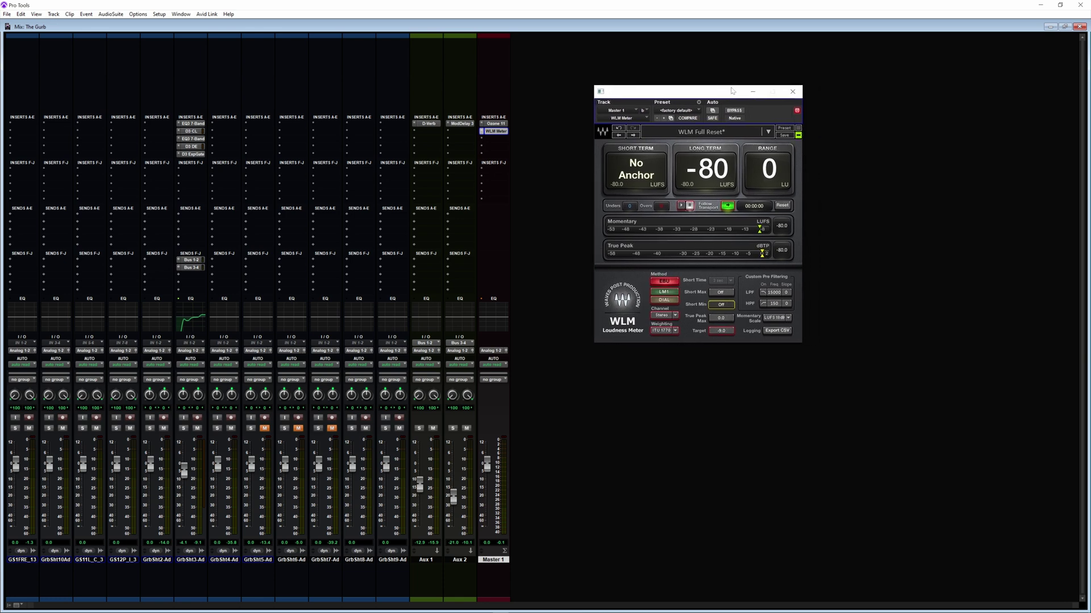
Play the mix to measure its loudness with the WLM Meter, and place the Ozone 11 and meter windows side by side.
key("space")
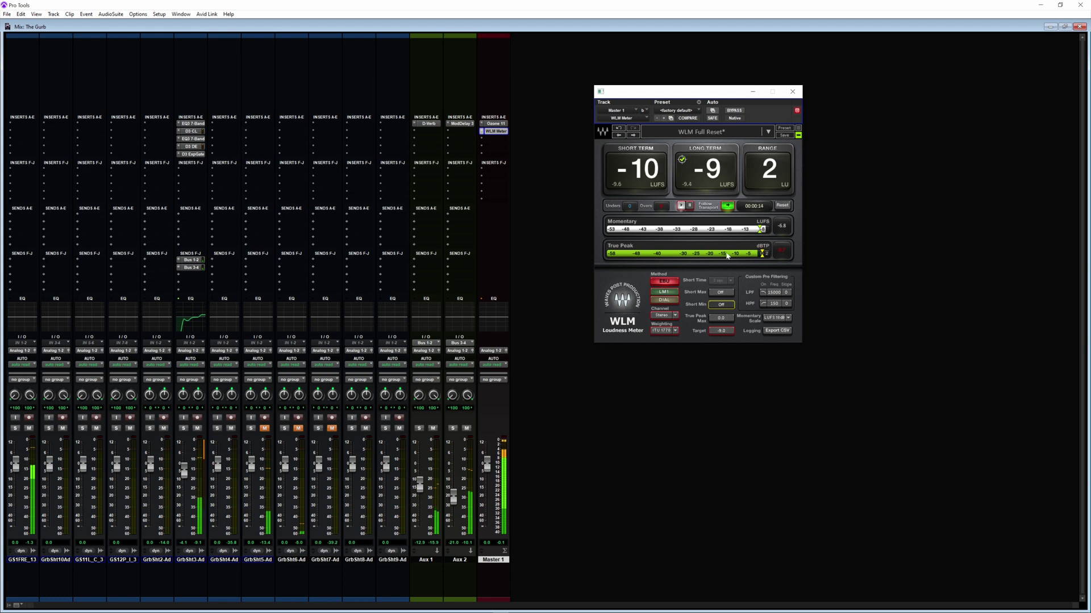
key("space")
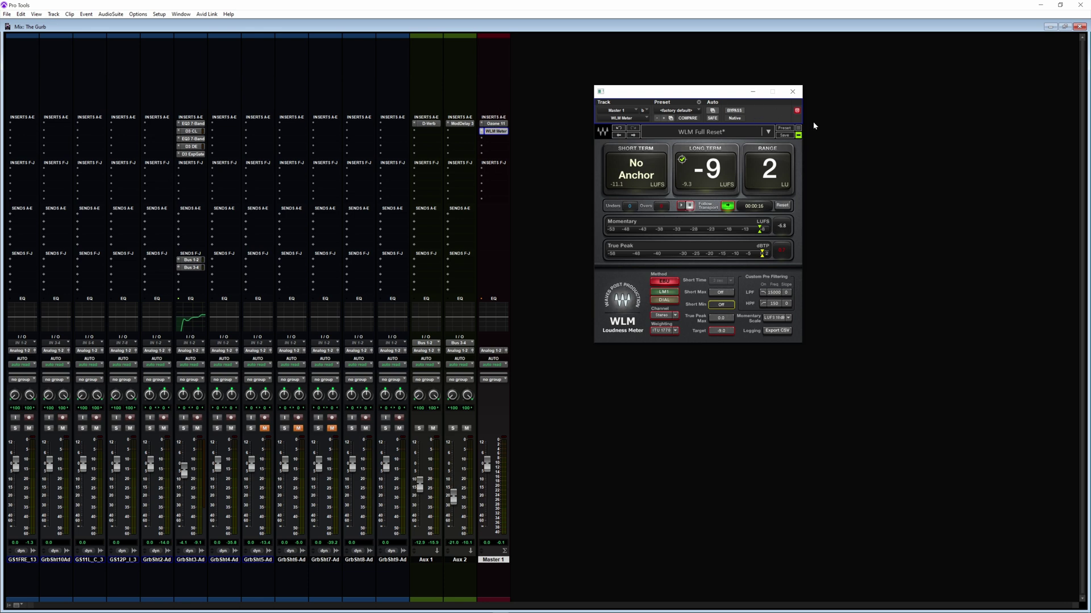
left_click_drag(734, 90, 919, 81)
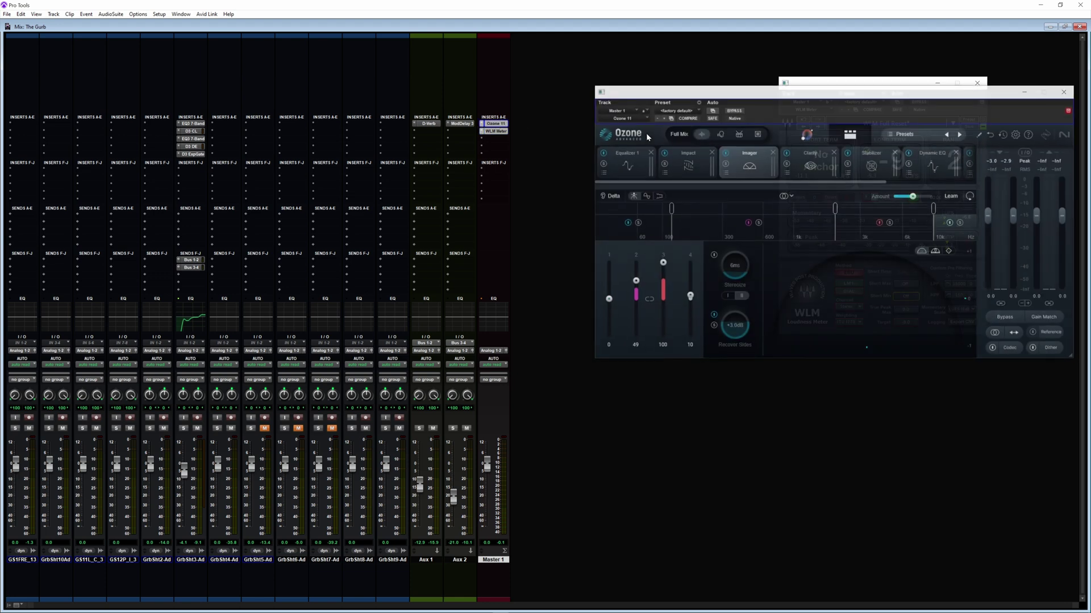
left_click_drag(884, 90, 568, 86)
In Equalizer 1, adjust the Low Shelf band to about 97 Hz and -1.0 dB gain during playback.
left_click(314, 161)
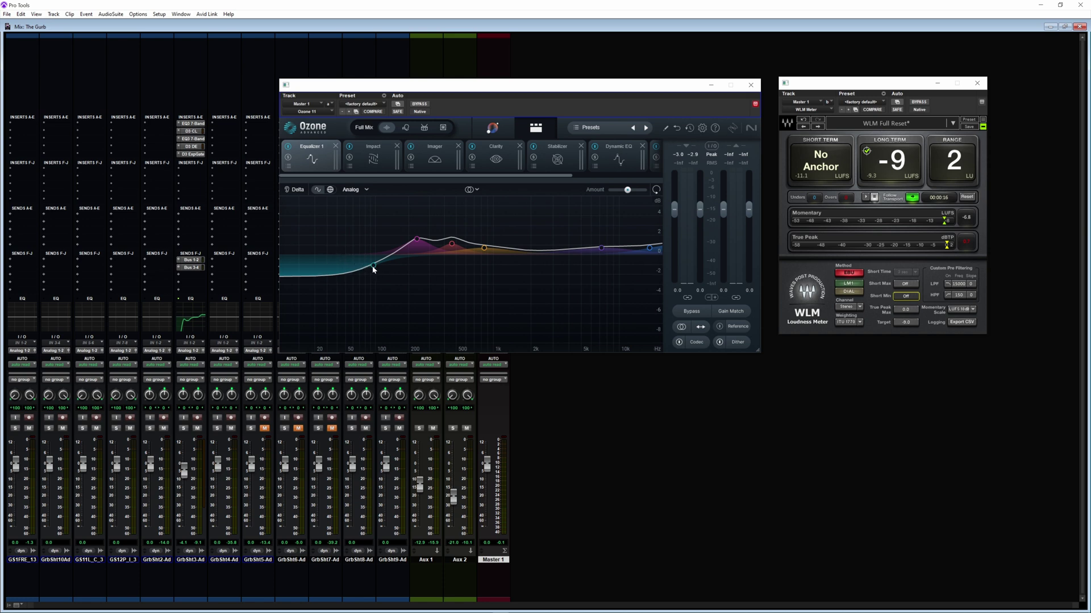
key("space")
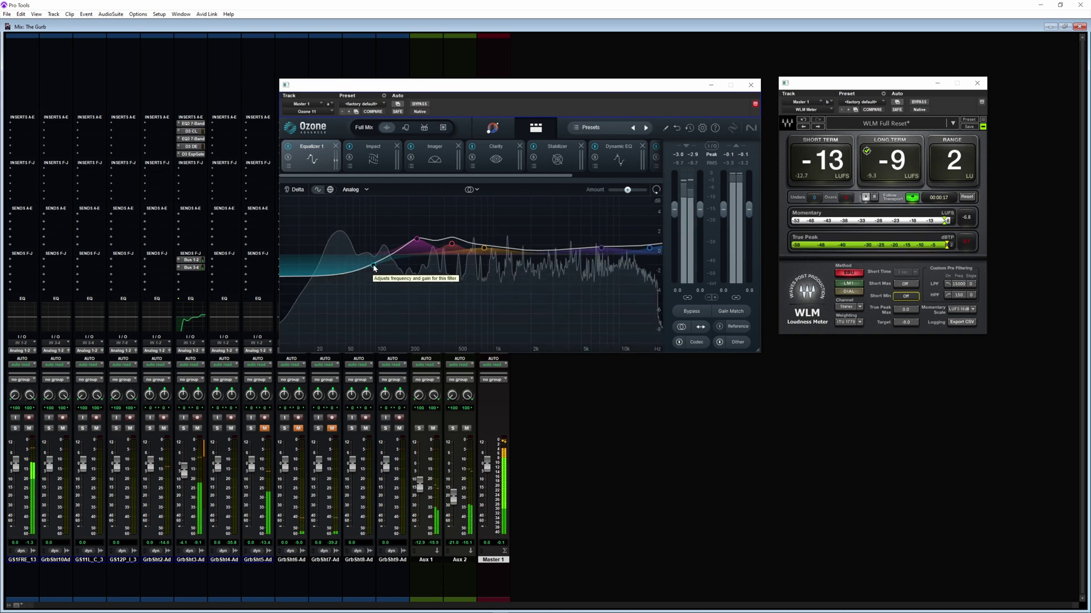
left_click(373, 269)
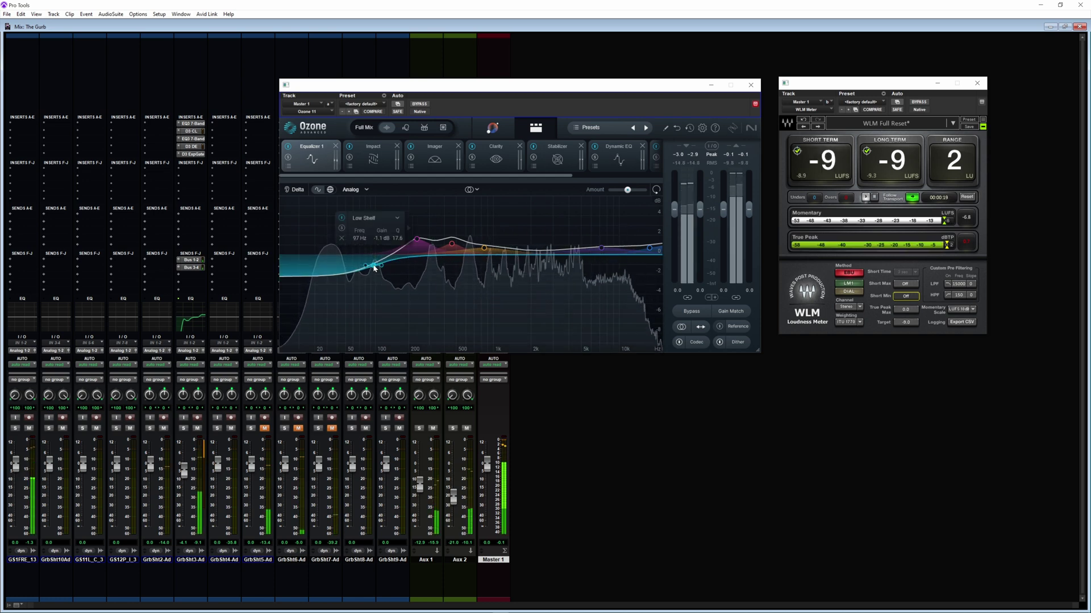
mouse_move(374, 269)
left_mouse_down()
mouse_move(374, 232)
mouse_move(374, 269)
left_mouse_up()
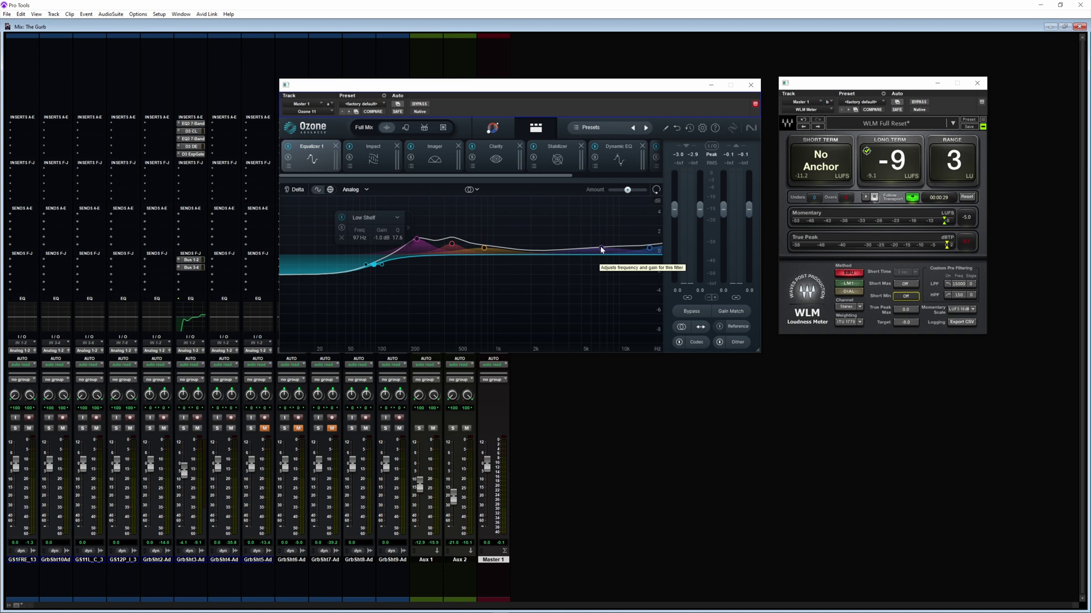
Adjust Equalizer 1's high-frequency Bell band to about 7187 Hz and 0.8 dB gain during playback.
key("space")
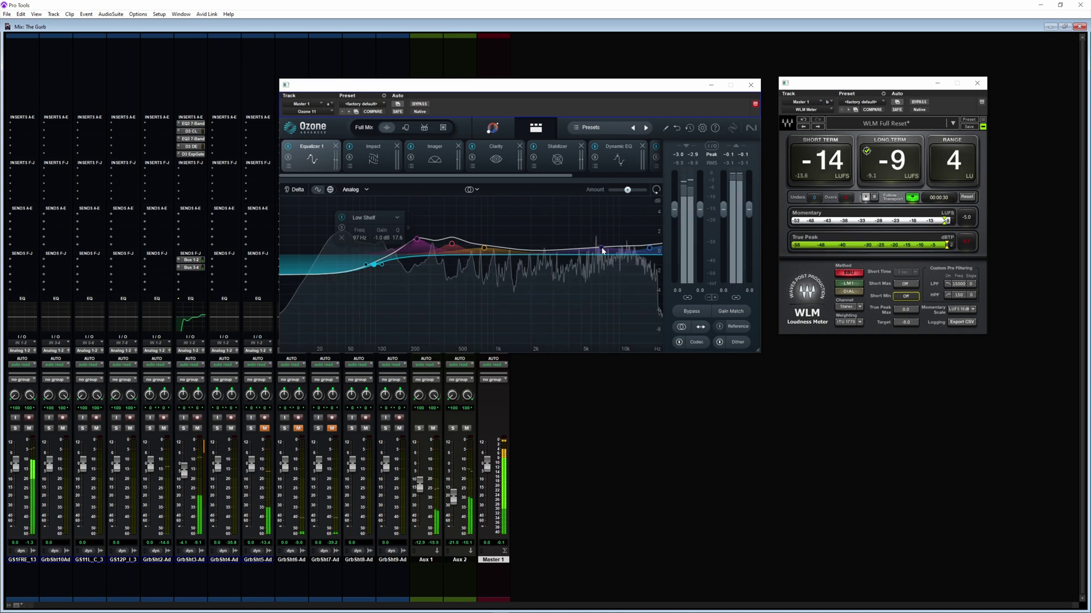
left_click(603, 251)
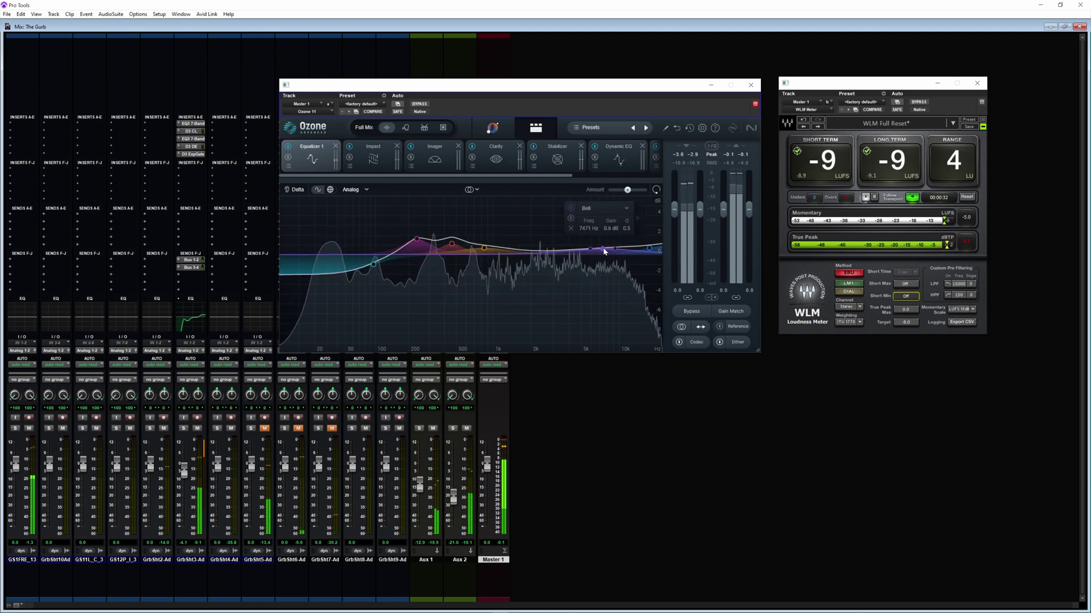
mouse_move(604, 251)
left_mouse_down()
mouse_move(585, 326)
mouse_move(602, 248)
left_mouse_up()
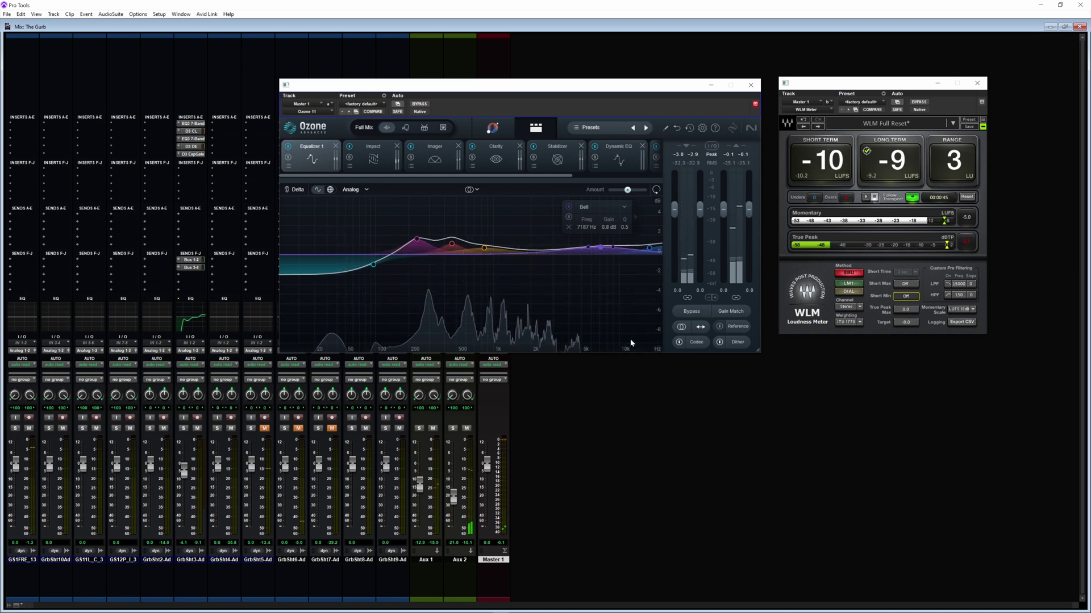
key("space")
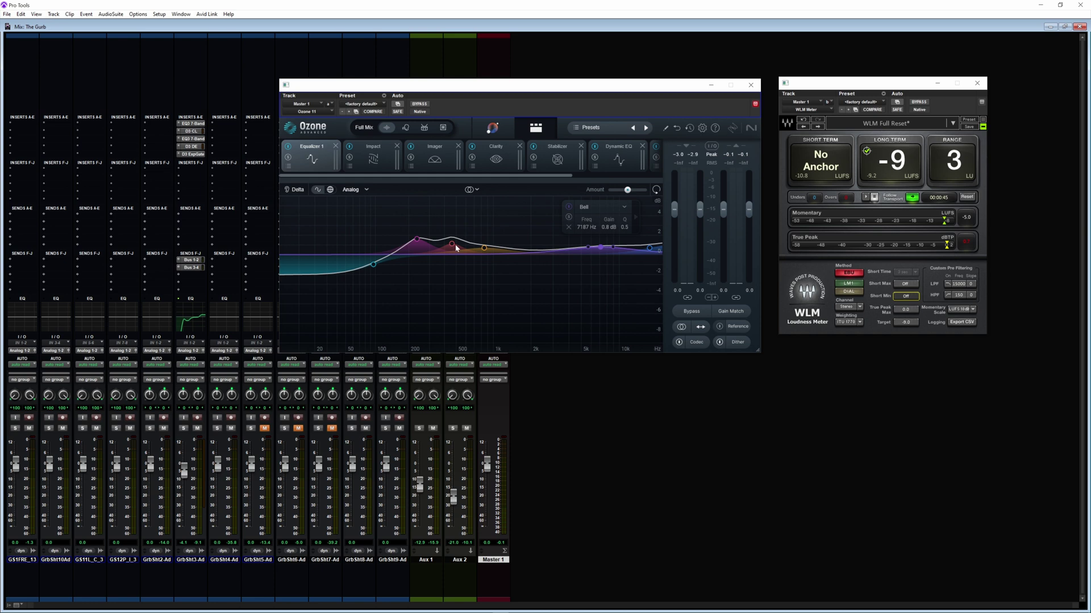
In the Impact module, set band 1 to -22, band 2 to -27 and band 3 to -27 during playback.
left_click(369, 162)
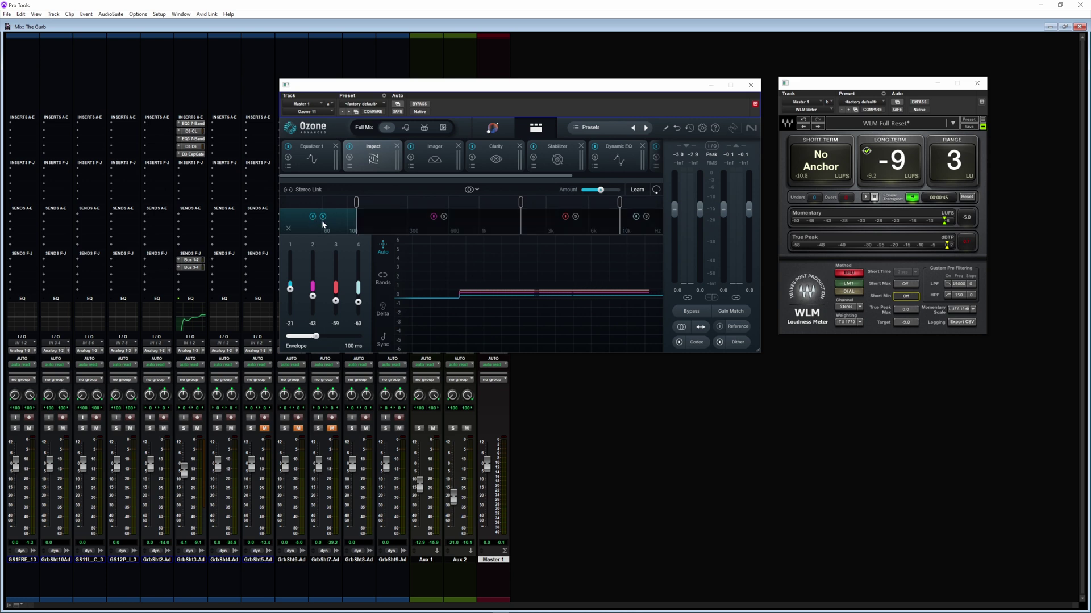
key("space")
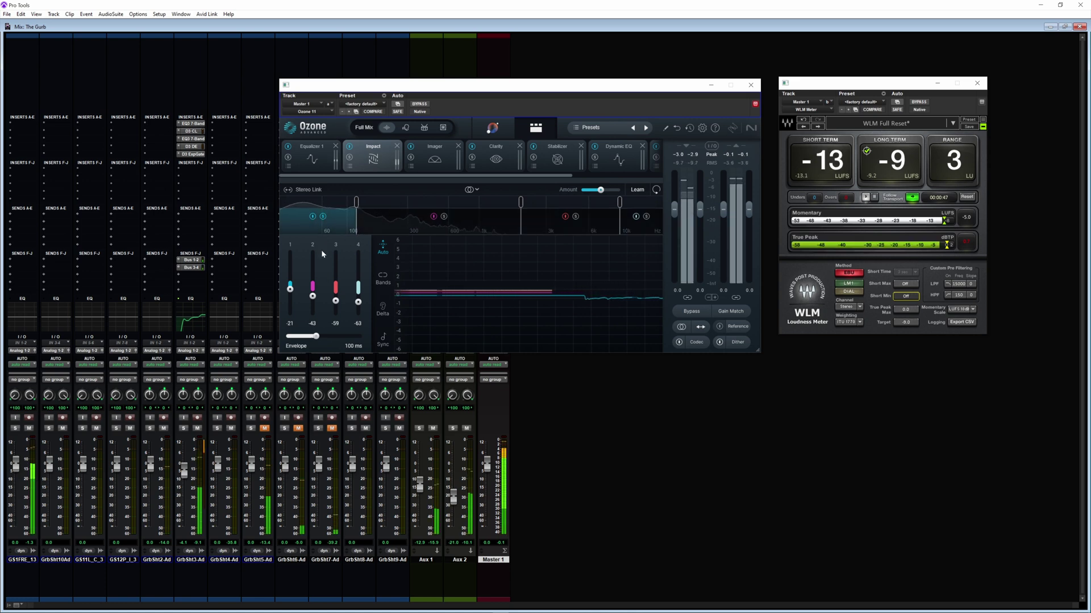
mouse_move(289, 290)
left_mouse_down()
mouse_move(295, 243)
mouse_move(298, 295)
left_mouse_up()
scroll(298, 295, "up", 5)
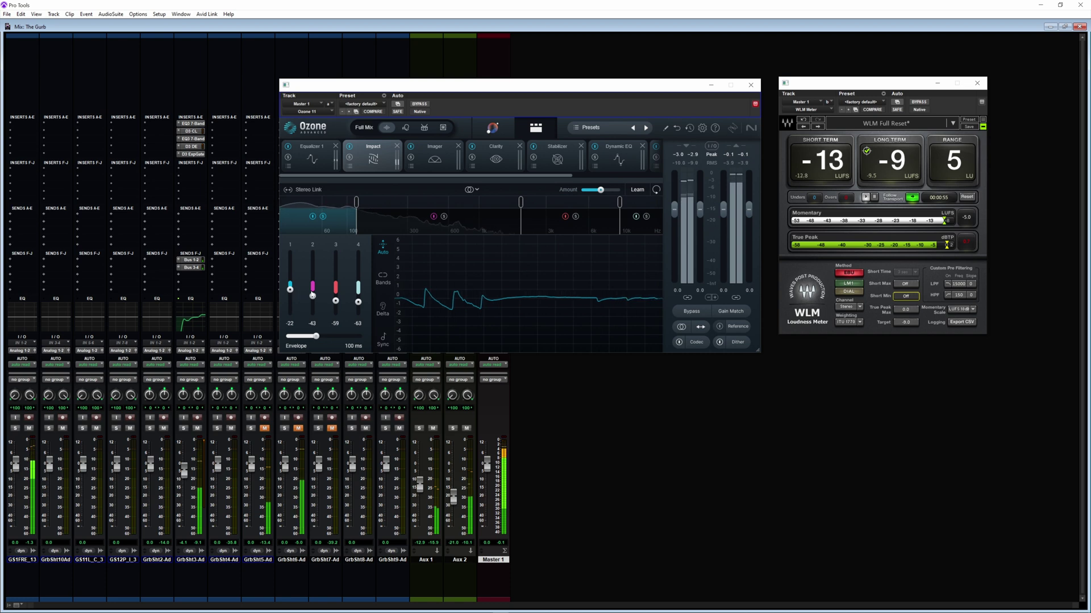
left_click_drag(312, 296, 342, 291)
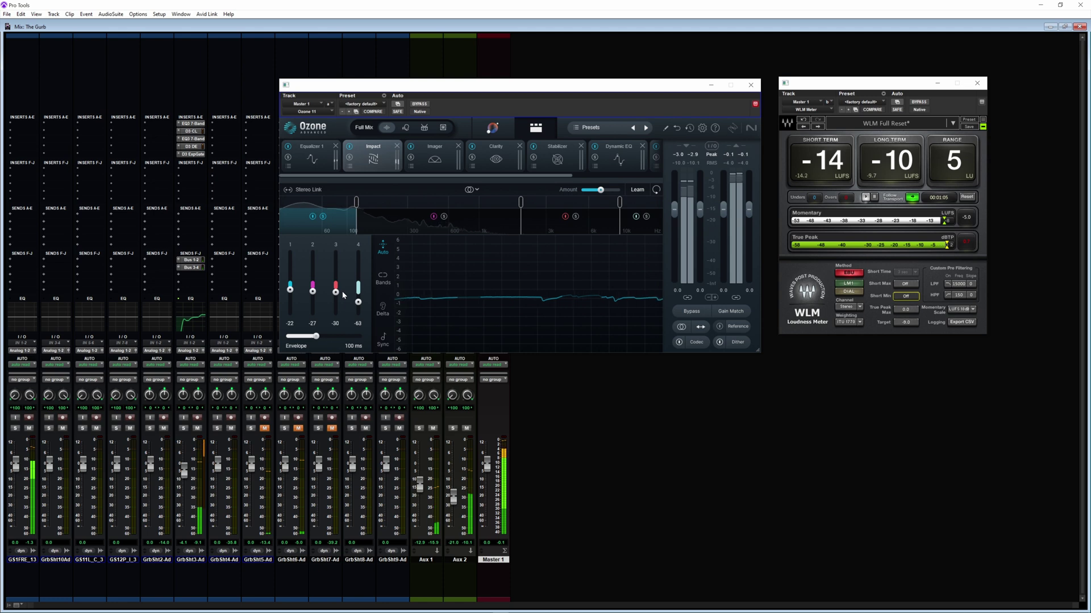
left_click_drag(343, 295, 343, 293)
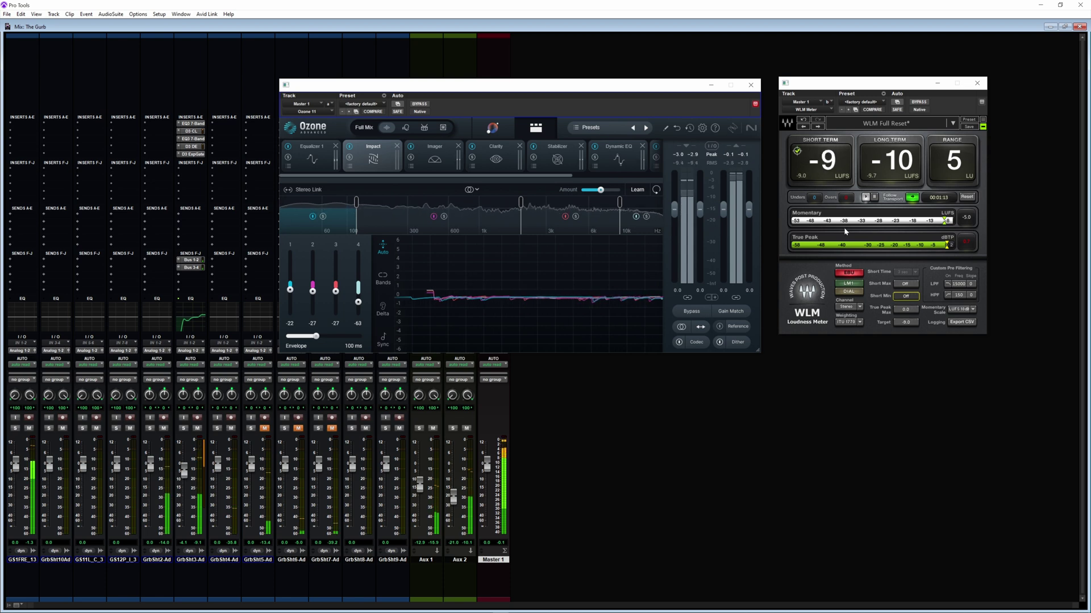
key("space")
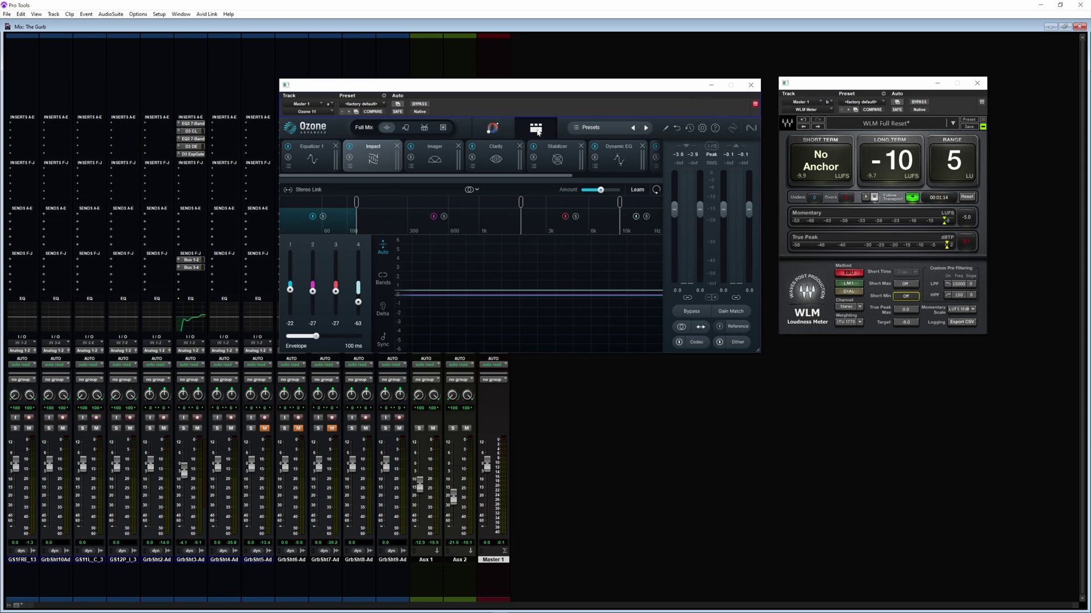
Review the assistant's Tonal Balance, Loudness and Extras settings alongside the Clarity module, and play the mix in the assistant view.
left_click(492, 127)
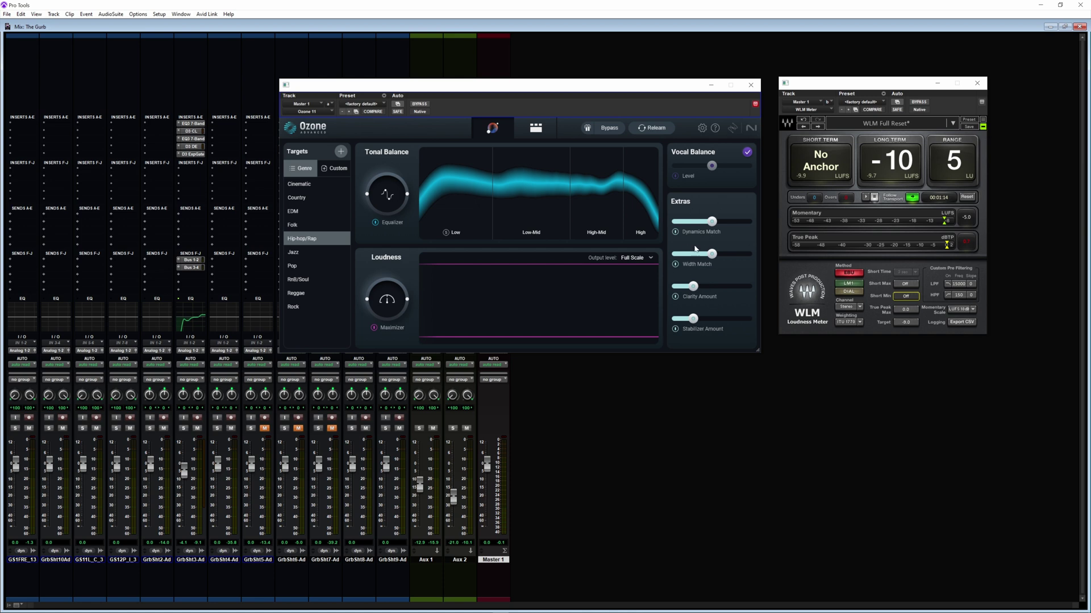
left_click(536, 128)
left_click(496, 159)
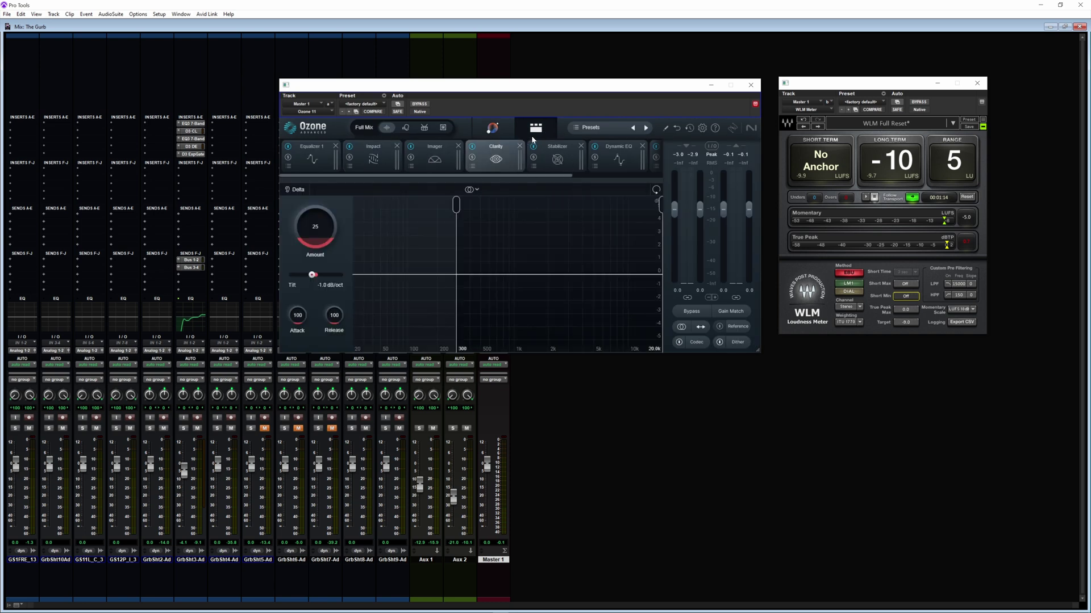
left_click(492, 127)
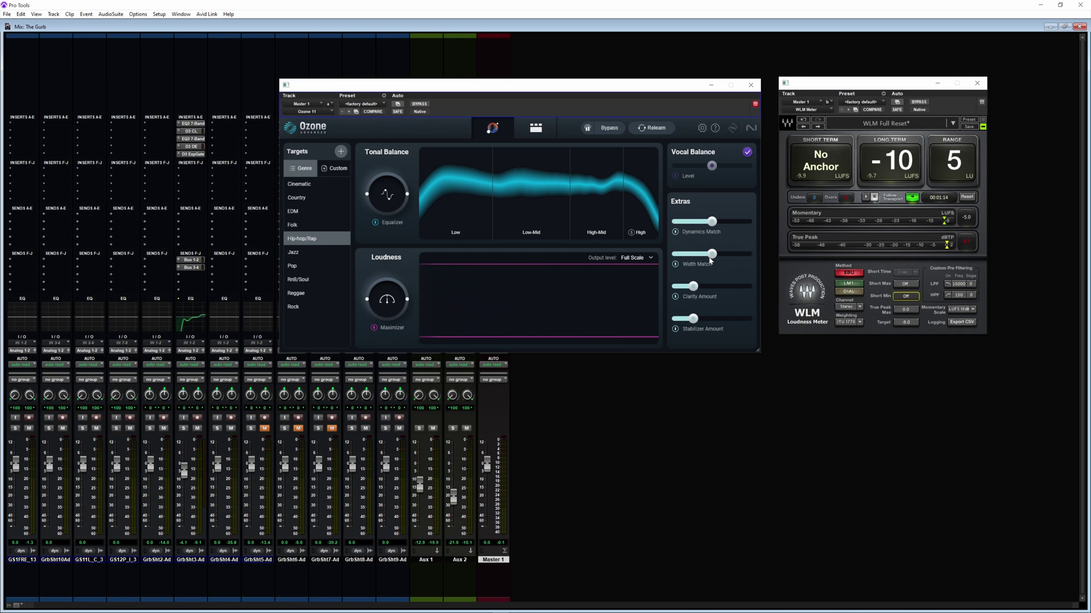
mouse_move(710, 260)
key("space")
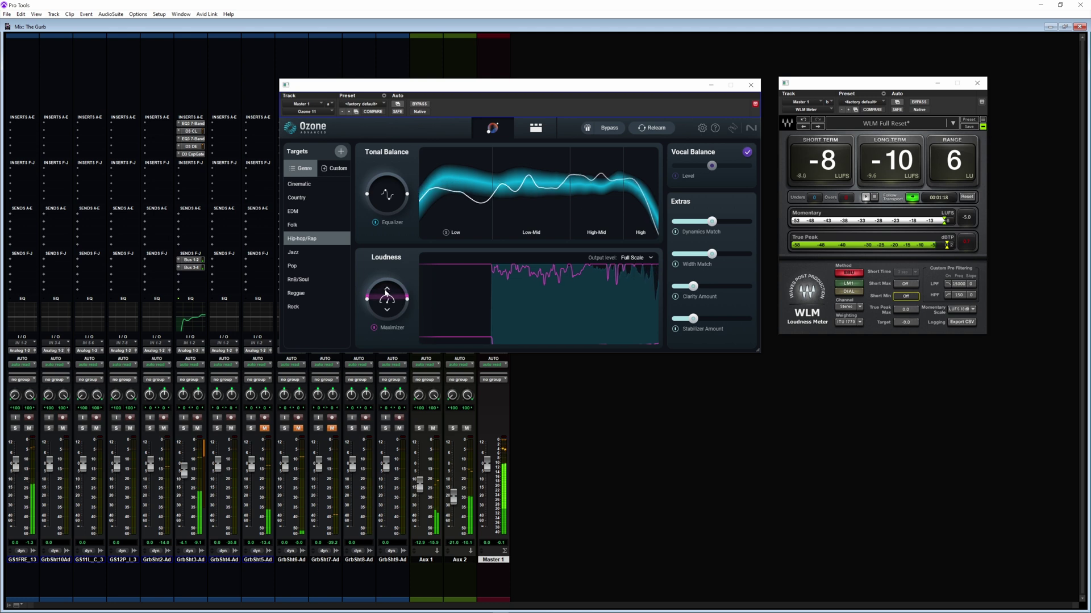
Lower the assistant's Tonal Balance amount and fine-tune its Loudness amount while playing the mix.
left_click_drag(387, 293, 387, 310)
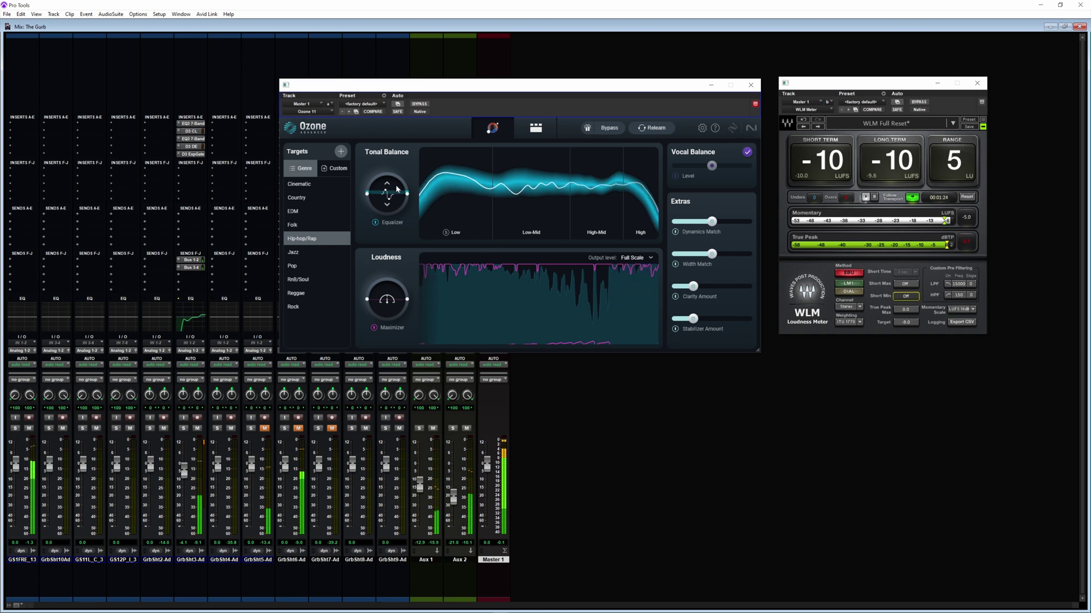
mouse_move(397, 189)
left_mouse_down()
mouse_move(399, 180)
mouse_move(398, 203)
left_mouse_up()
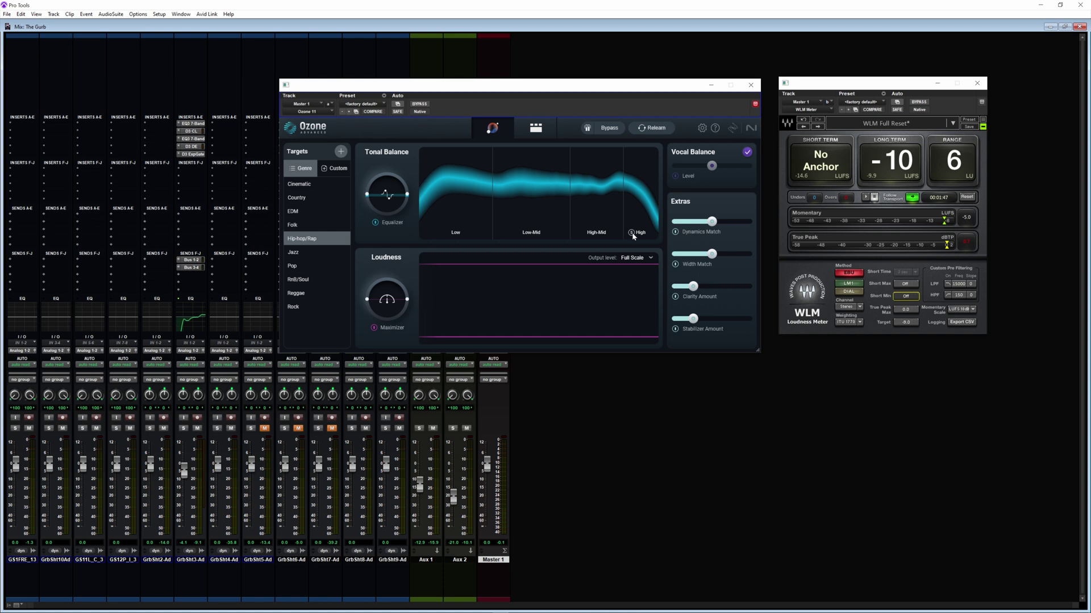
key("space")
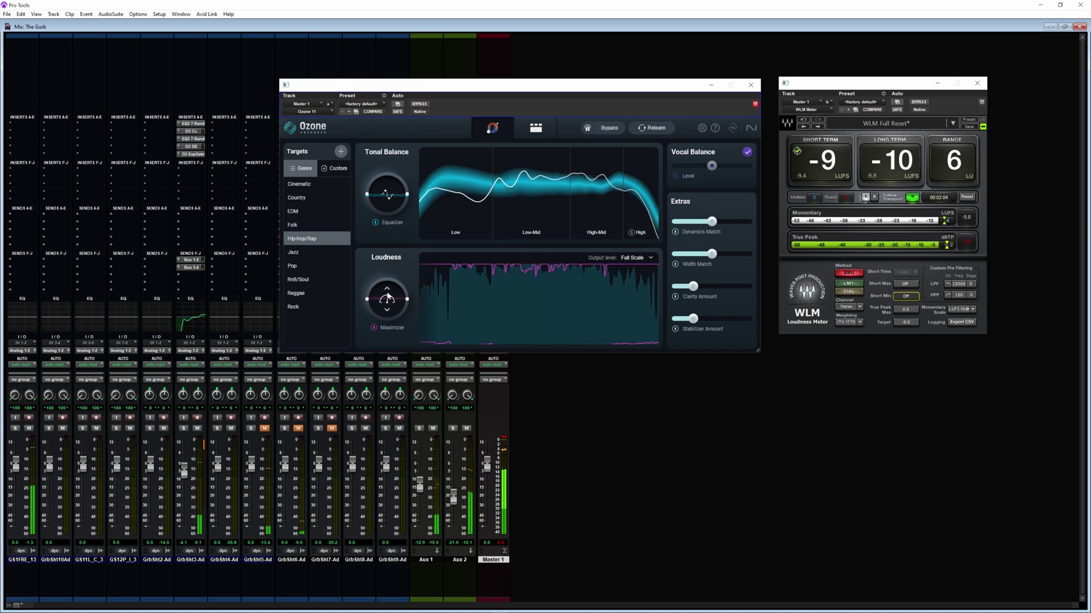
left_click_drag(391, 300, 388, 295)
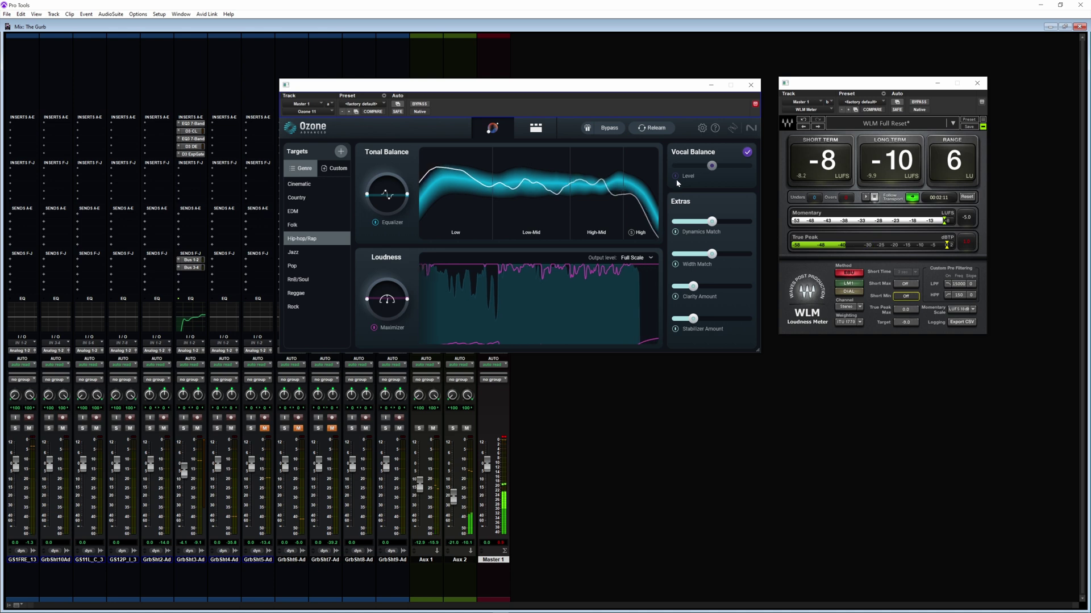
key("space")
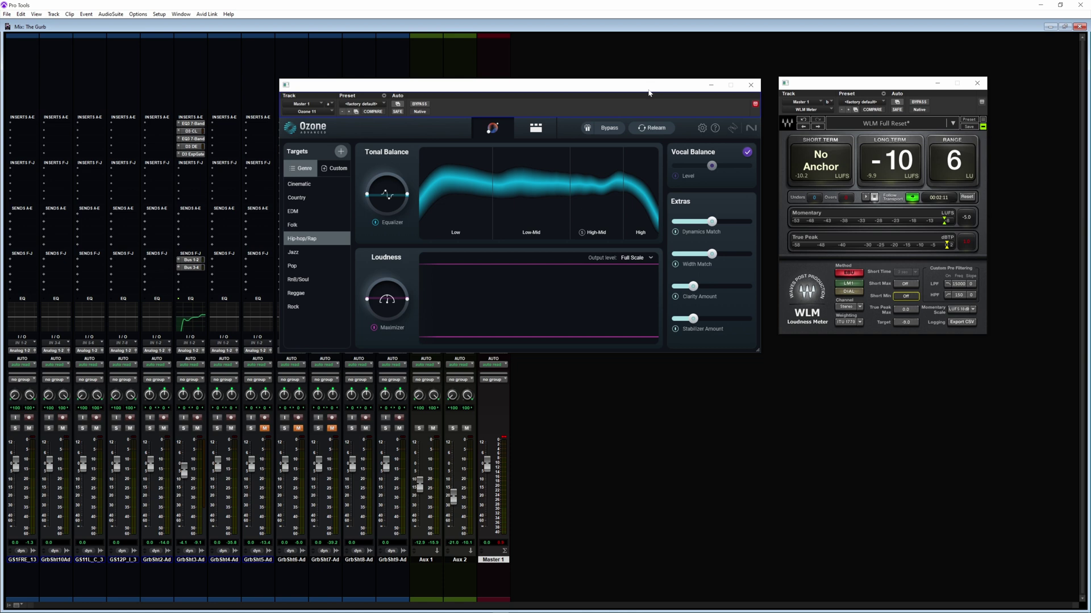
Show Equalizer 1 in Ozone's detailed module view and move the Ozone and WLM Meter windows farther from the mixer channels.
left_click_drag(649, 90, 666, 90)
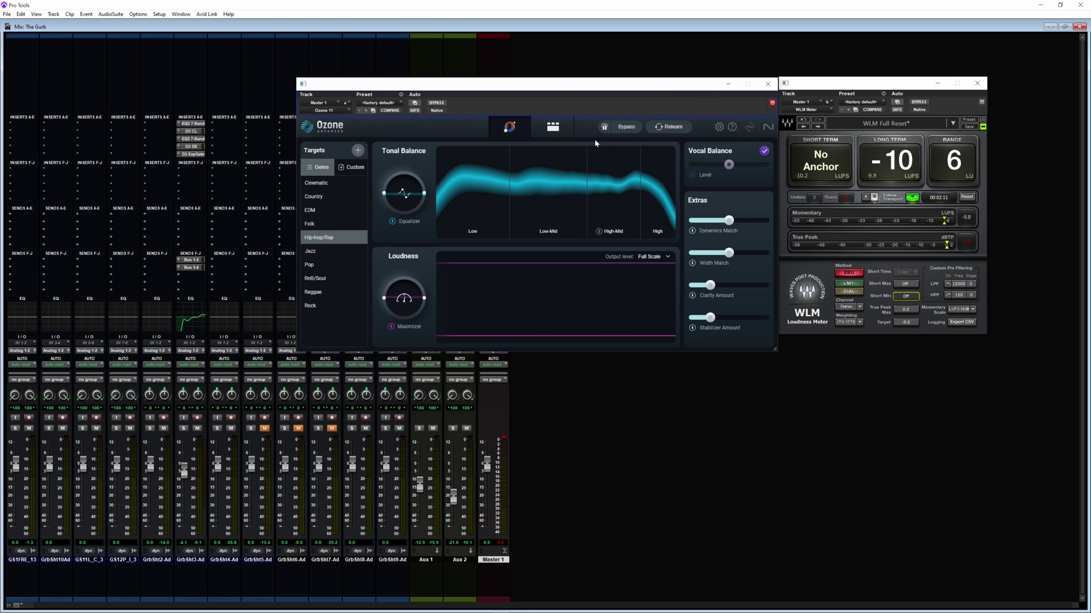
left_click(552, 126)
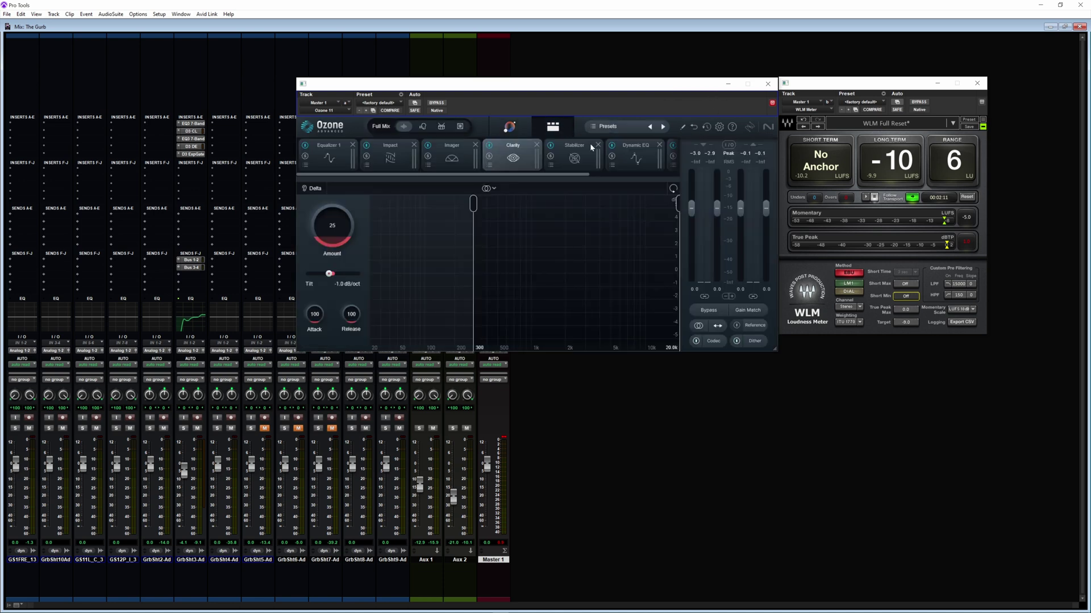
left_click(326, 157)
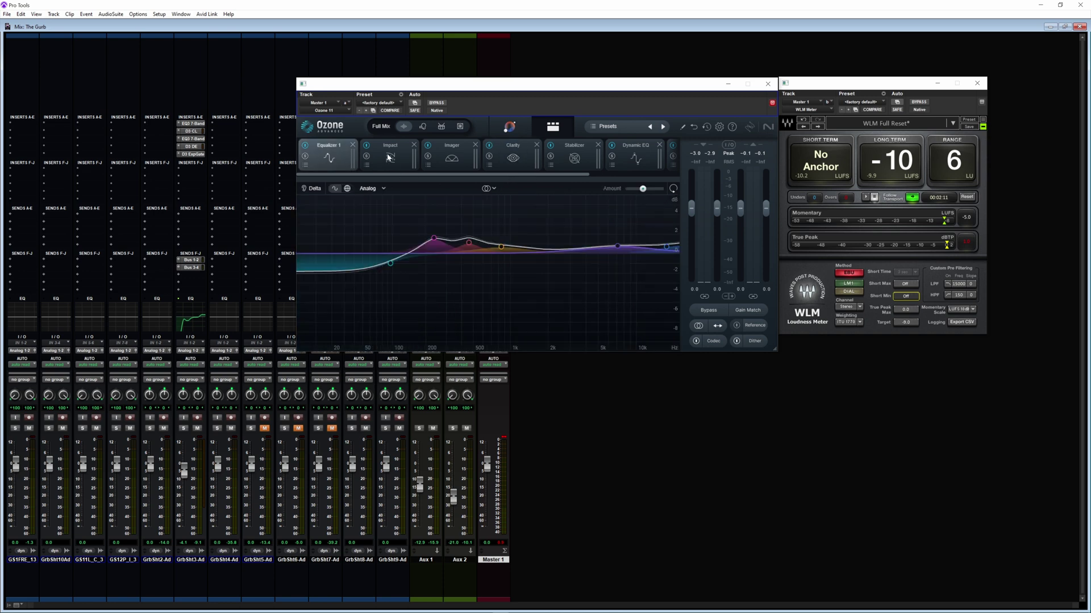
left_click_drag(820, 92, 894, 85)
left_click_drag(705, 85, 778, 77)
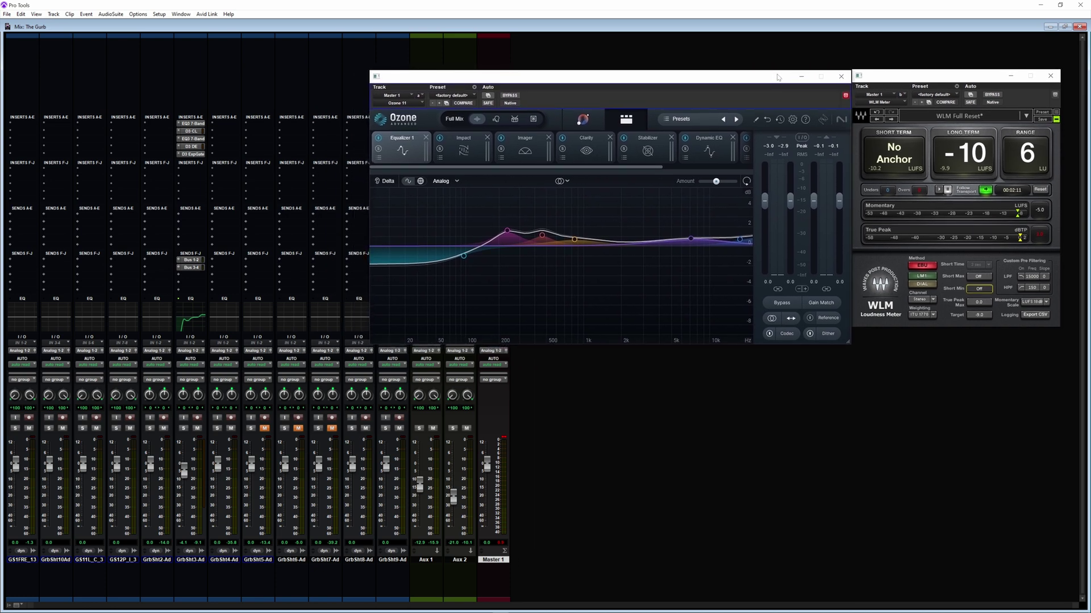